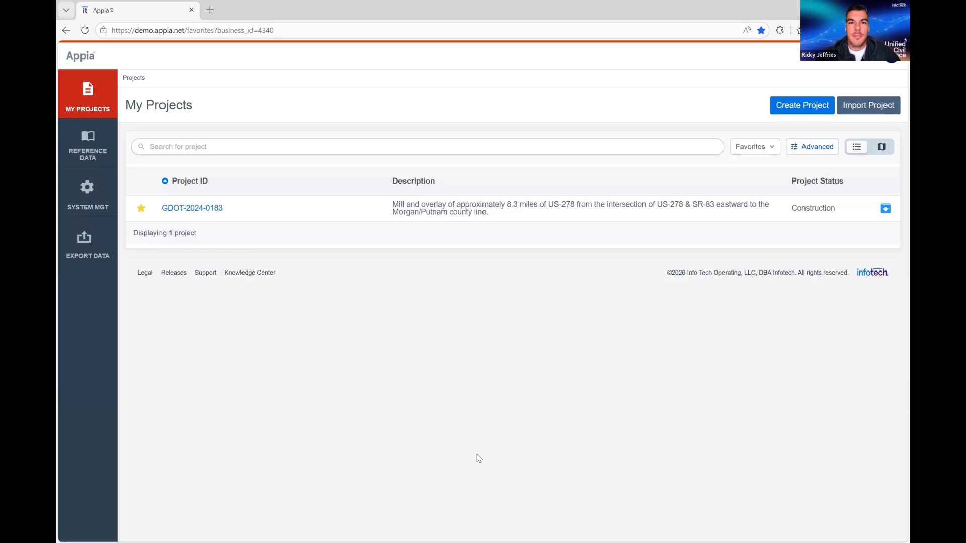
Open the reference data custom fields and review the ones defined for change orders.
{"action": "left_click", "coordinate": [95, 159]}
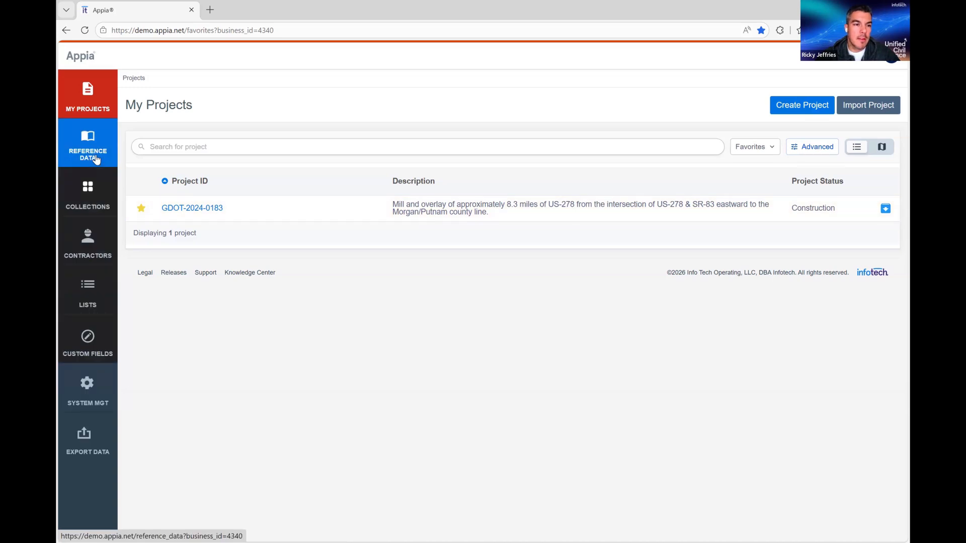
{"action": "left_click", "coordinate": [99, 356]}
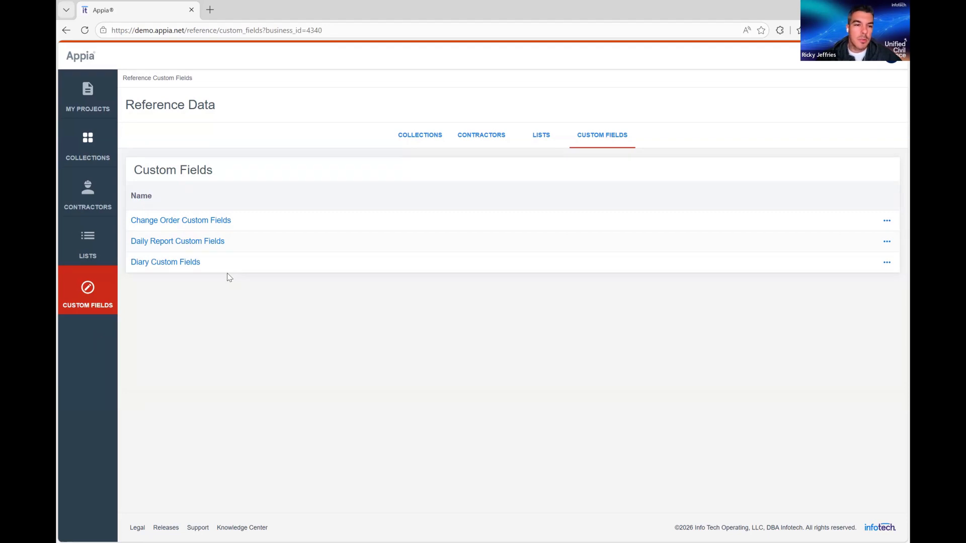
{"action": "left_click", "coordinate": [192, 220]}
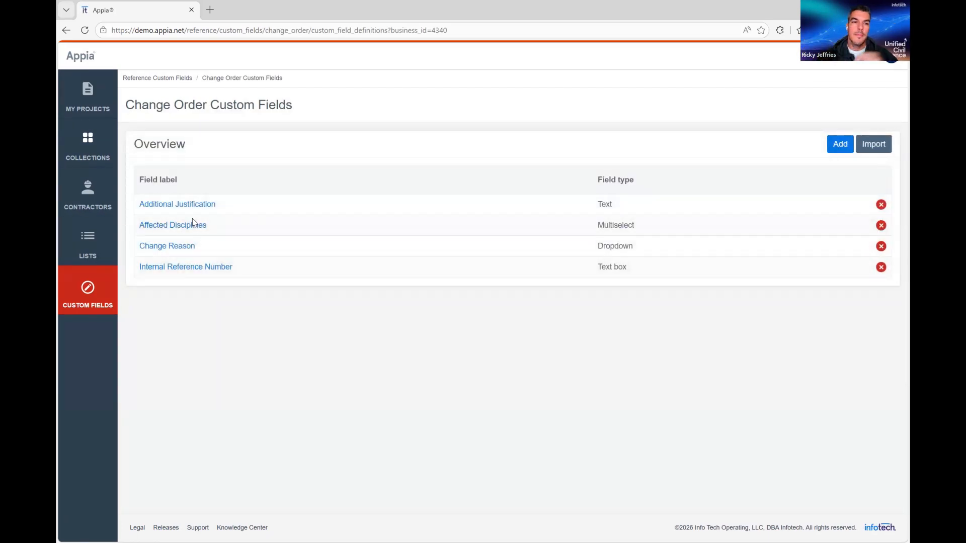
{"action": "left_click", "coordinate": [144, 79]}
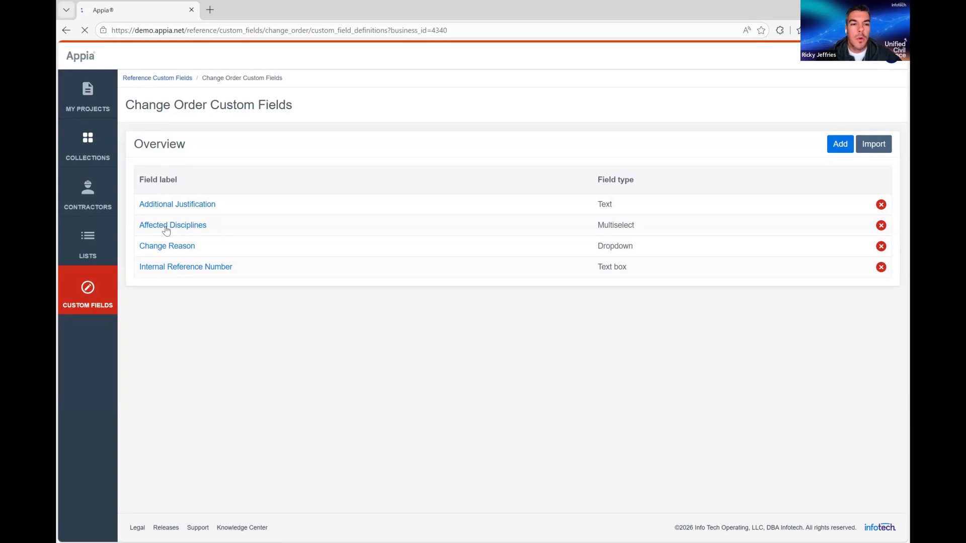
Review the reference custom fields for diaries and for daily reports.
{"action": "left_click", "coordinate": [160, 266]}
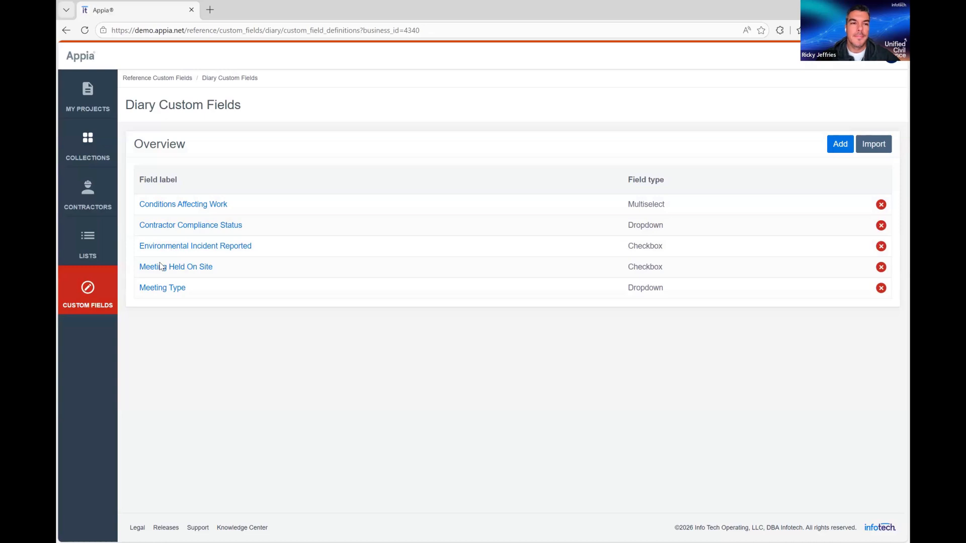
{"action": "left_click", "coordinate": [172, 78]}
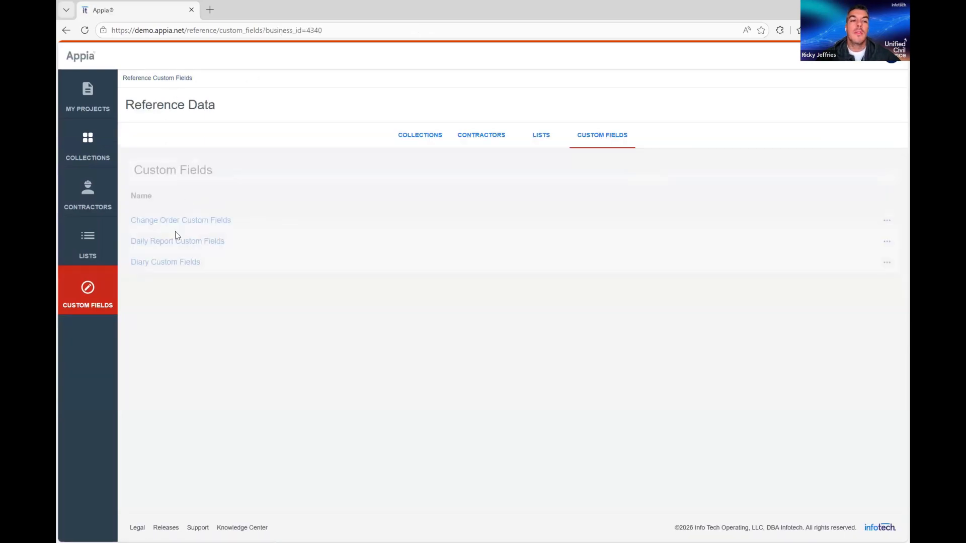
{"action": "left_click", "coordinate": [168, 242]}
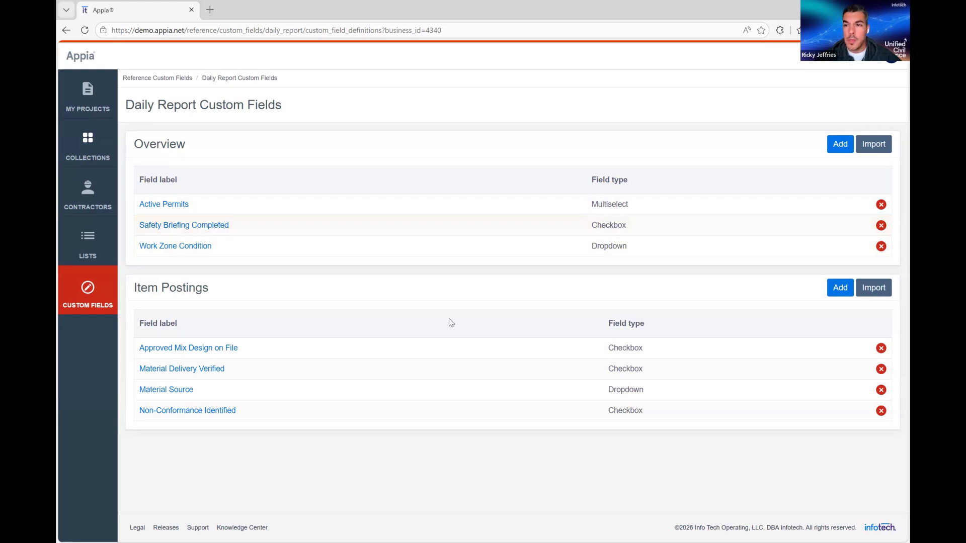
{"action": "left_click", "coordinate": [841, 290]}
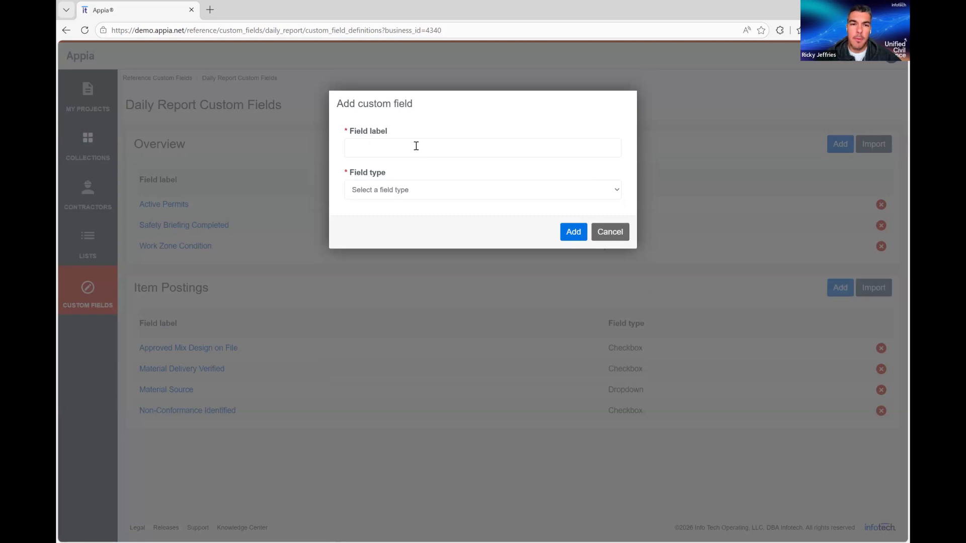
{"action": "left_click", "coordinate": [412, 193]}
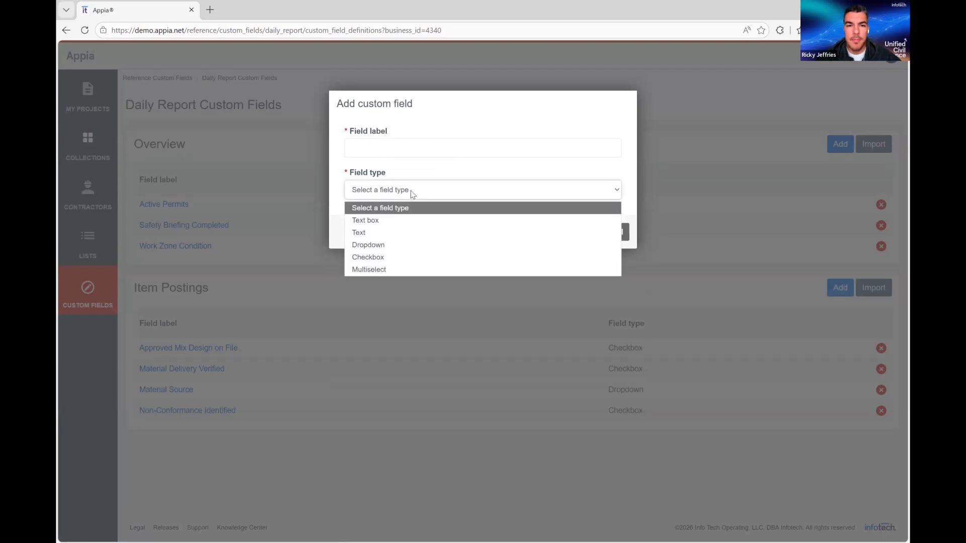
{"action": "left_click", "coordinate": [379, 246]}
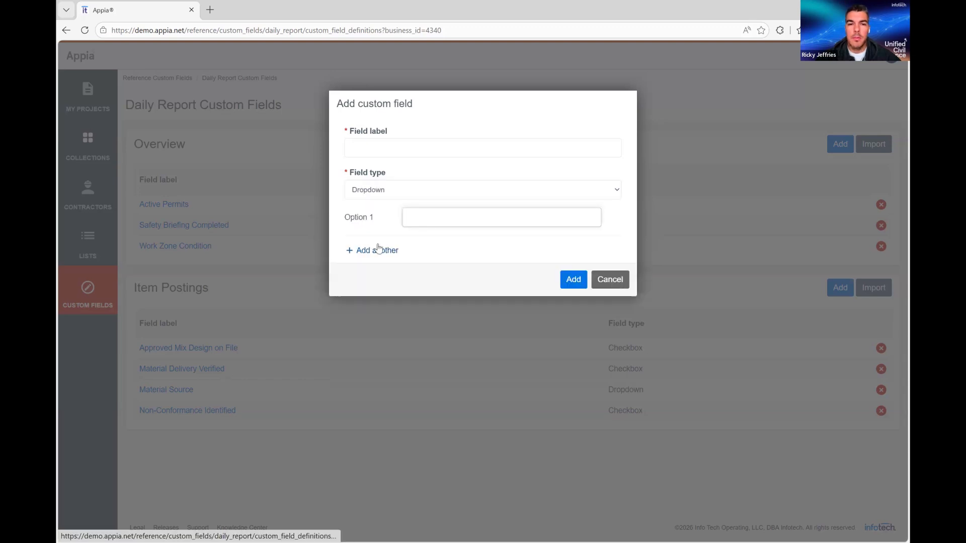
{"action": "left_click", "coordinate": [393, 252]}
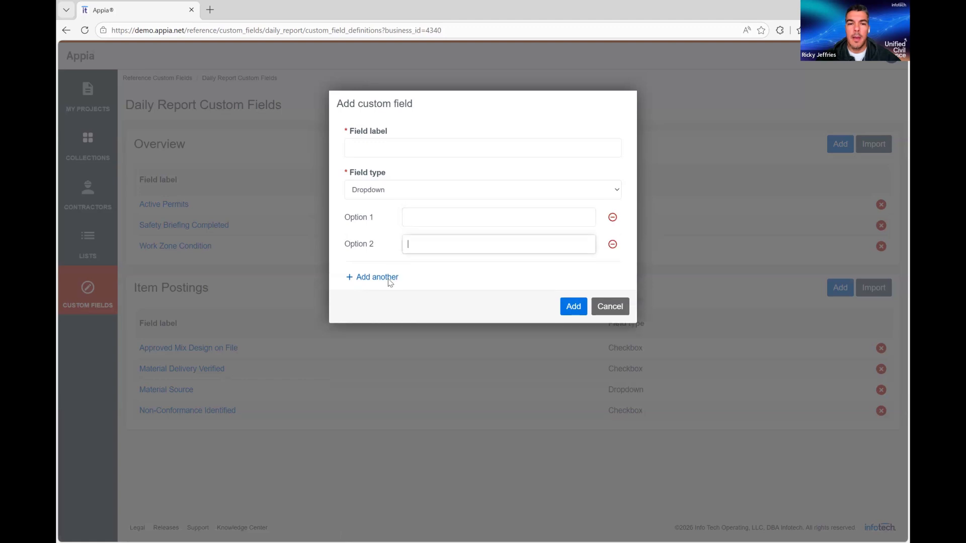
{"action": "left_click", "coordinate": [390, 278]}
{"action": "left_click", "coordinate": [390, 306]}
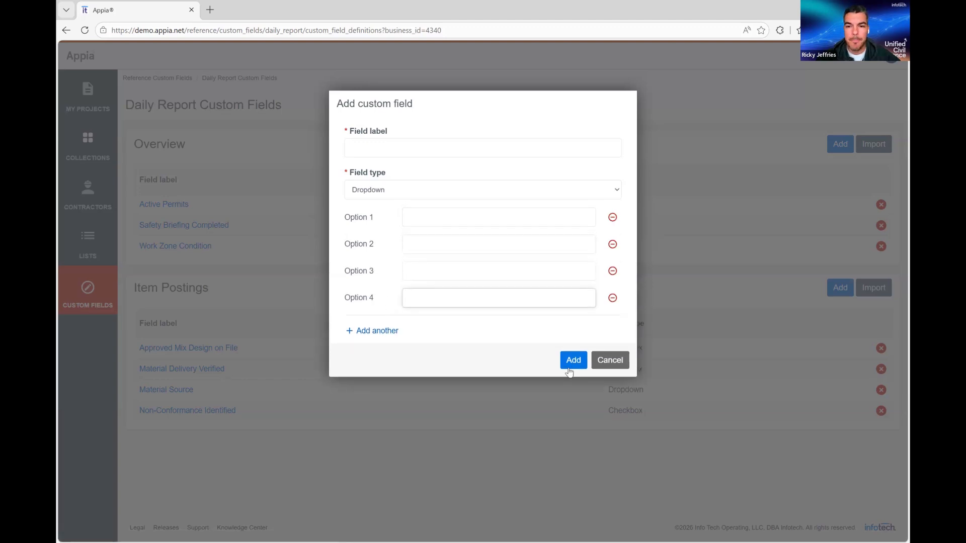
{"action": "left_click", "coordinate": [605, 361]}
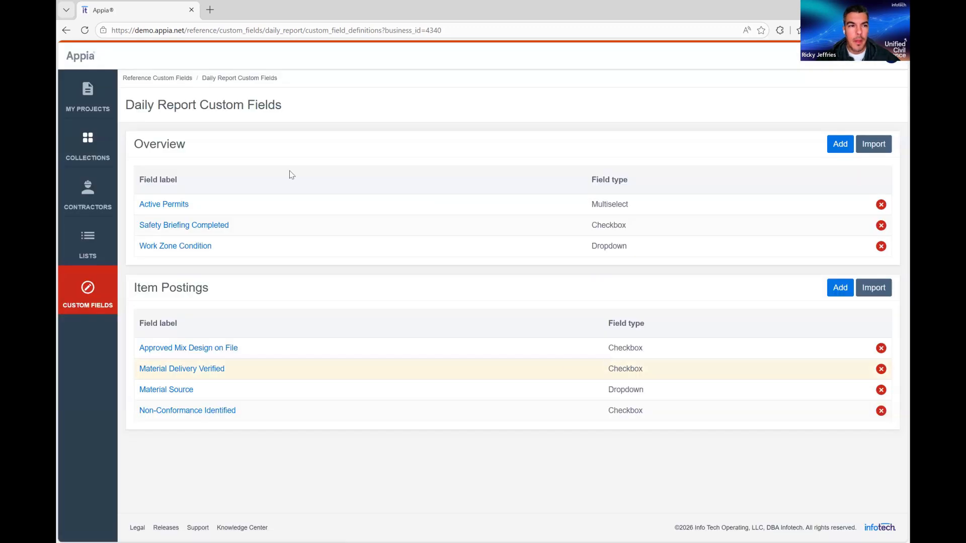
Open the custom field settings of project GDOT-2024-0183 and look at the form for adding a Daily Report Overview field.
{"action": "left_click", "coordinate": [91, 98]}
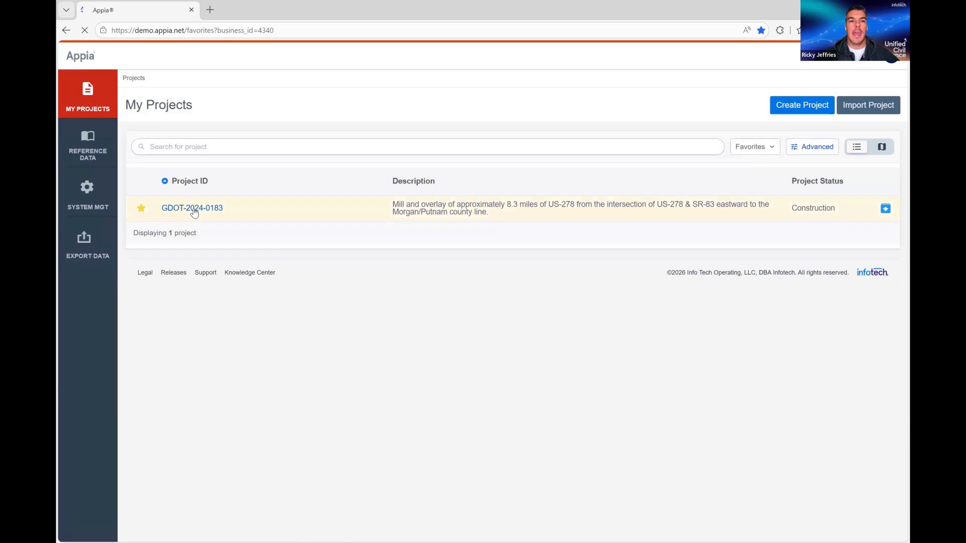
{"action": "left_click", "coordinate": [193, 209]}
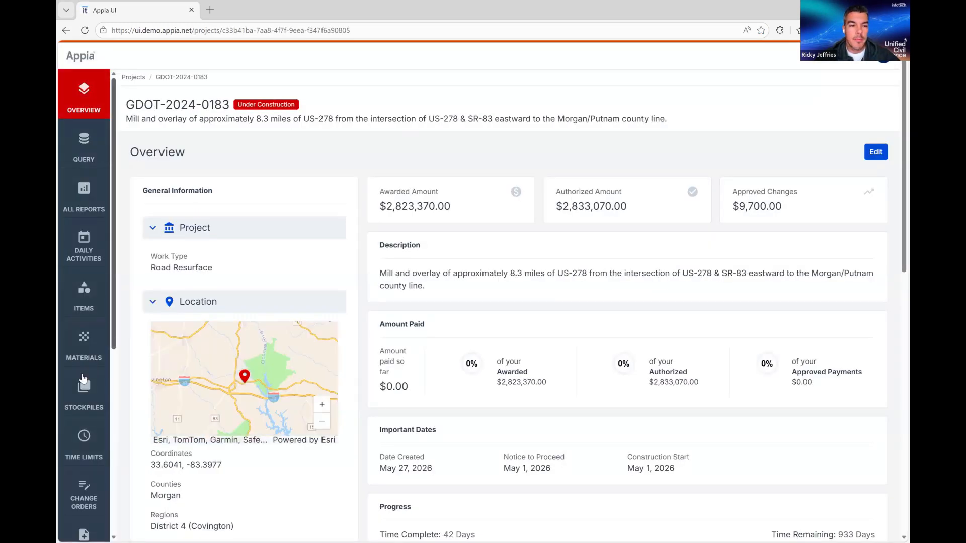
{"action": "scroll", "coordinate": [84, 375], "scroll_direction": "down", "scroll_amount": 3}
{"action": "scroll", "coordinate": [84, 378], "scroll_direction": "down", "scroll_amount": 3}
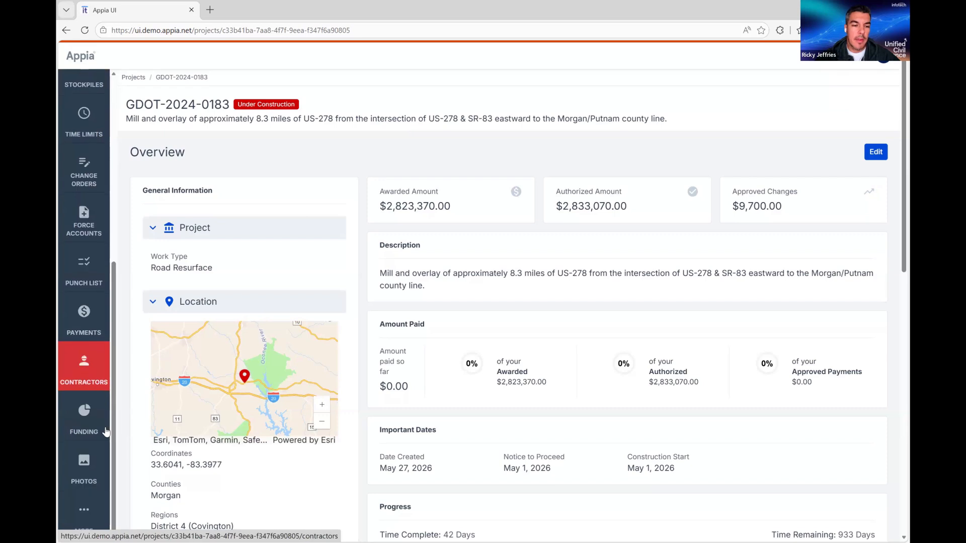
{"action": "scroll", "coordinate": [106, 431], "scroll_direction": "down", "scroll_amount": 1}
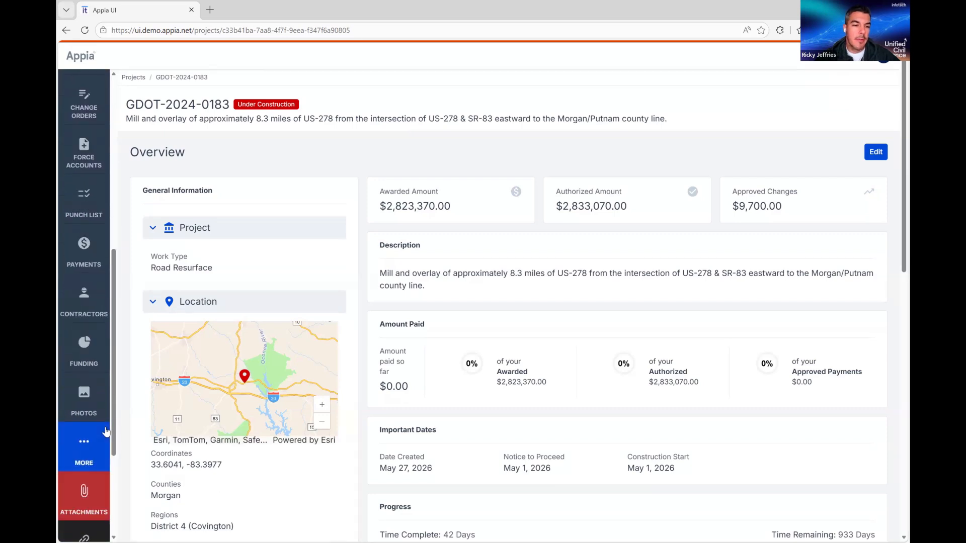
{"action": "scroll", "coordinate": [105, 431], "scroll_direction": "down", "scroll_amount": 3}
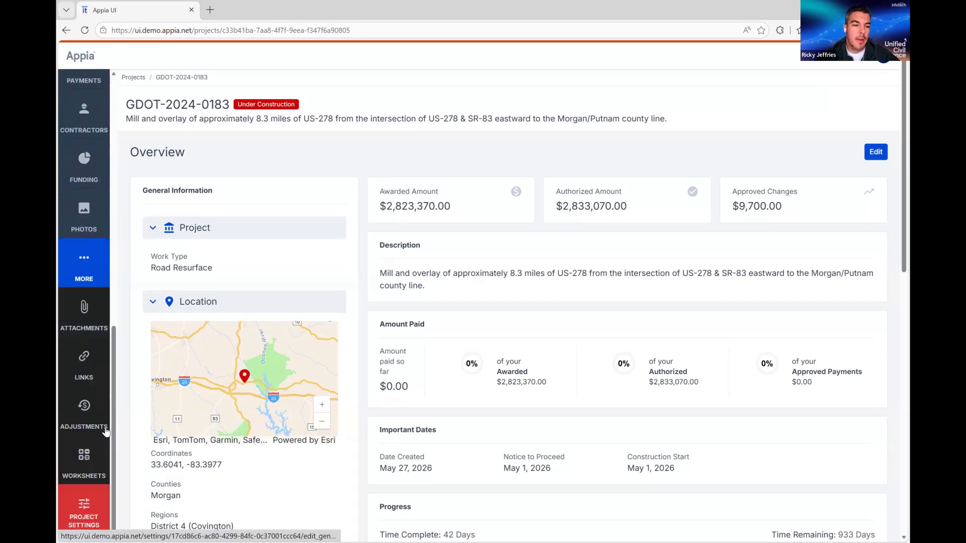
{"action": "left_click", "coordinate": [108, 512]}
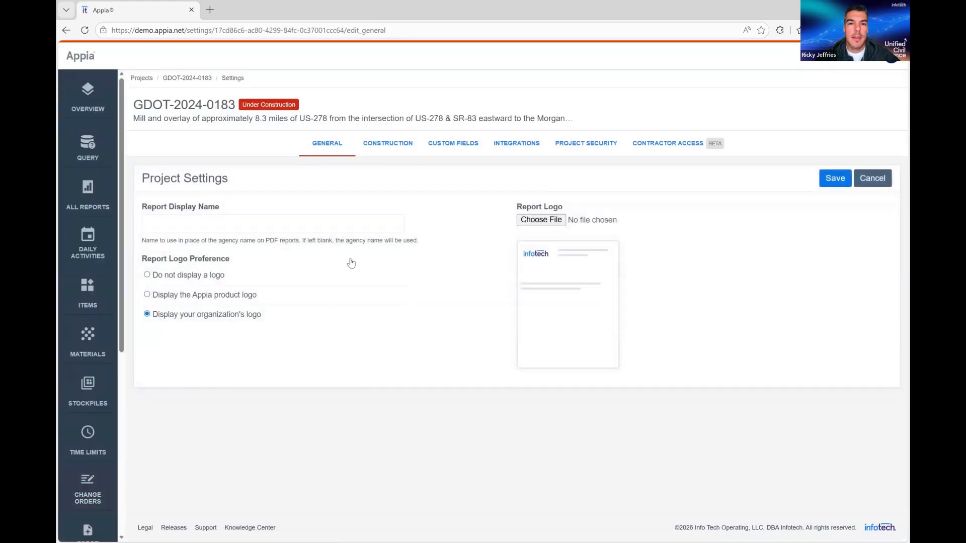
{"action": "left_click", "coordinate": [457, 147]}
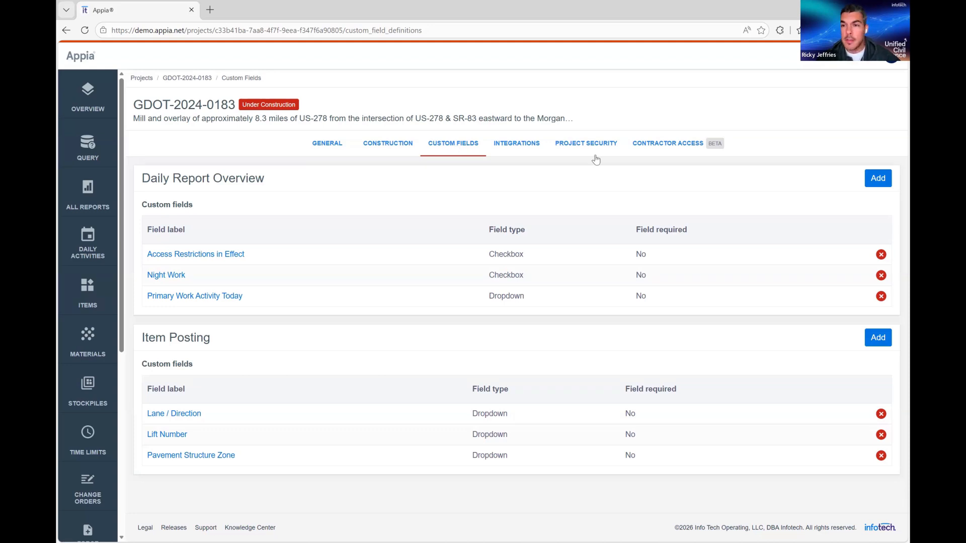
{"action": "left_click", "coordinate": [879, 179]}
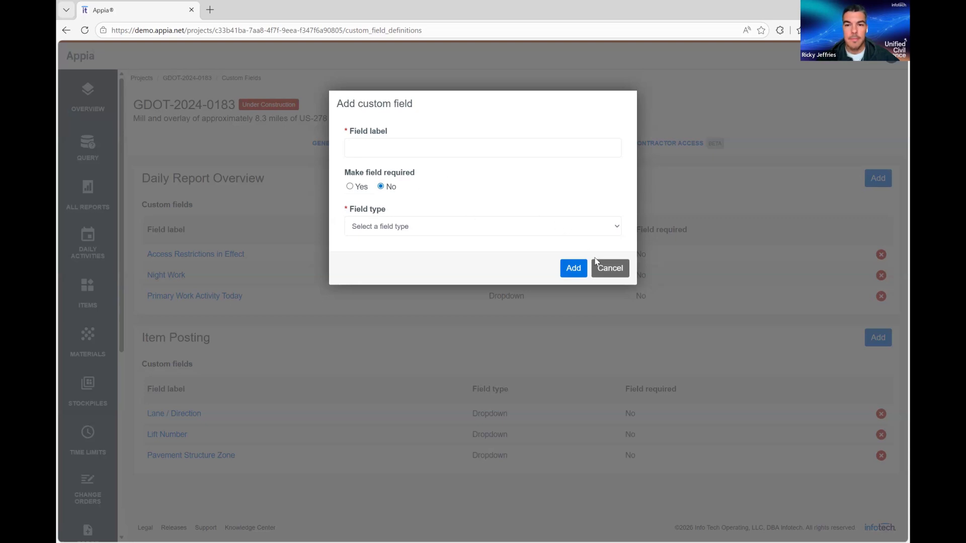
{"action": "left_click", "coordinate": [609, 270]}
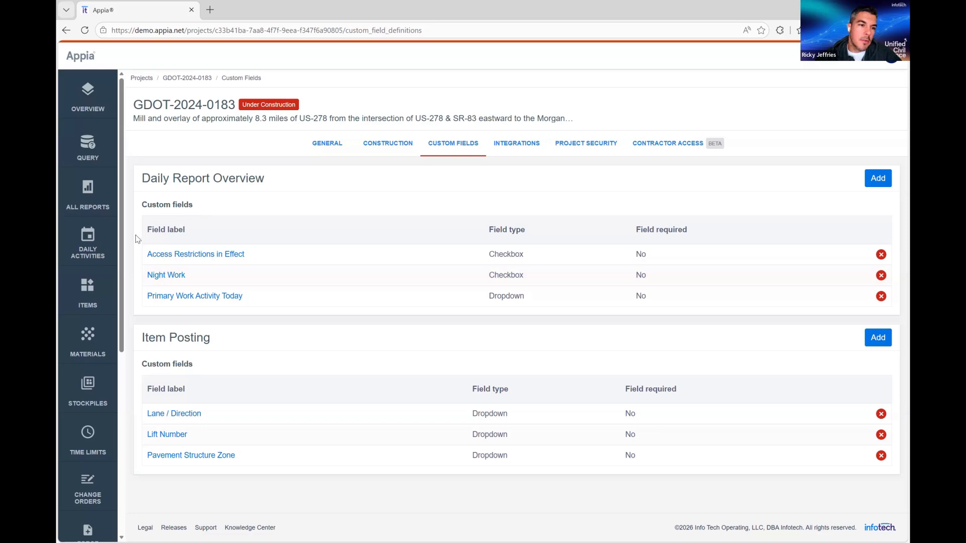
Create a daily report dated 06/12/2026 in the project's daily activities.
{"action": "left_click", "coordinate": [92, 245]}
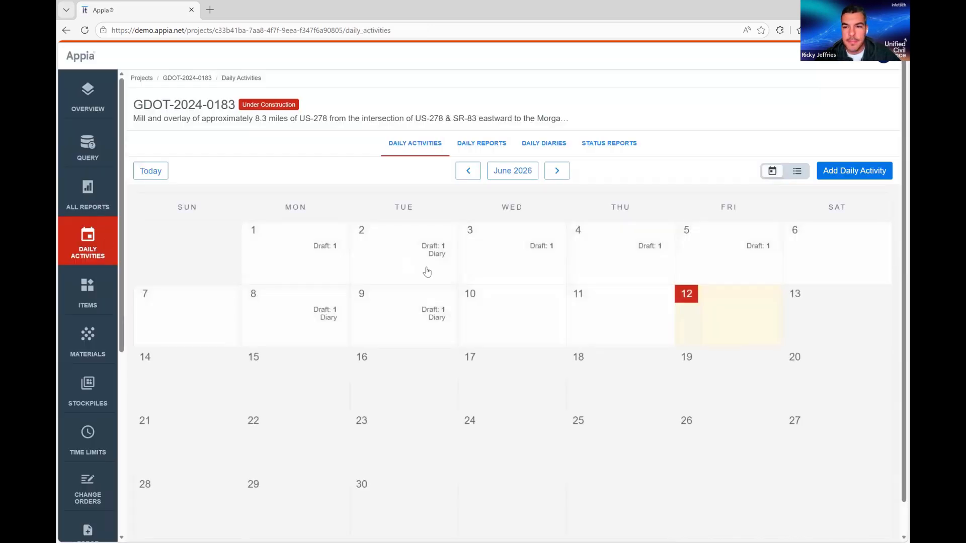
{"action": "left_click", "coordinate": [705, 321]}
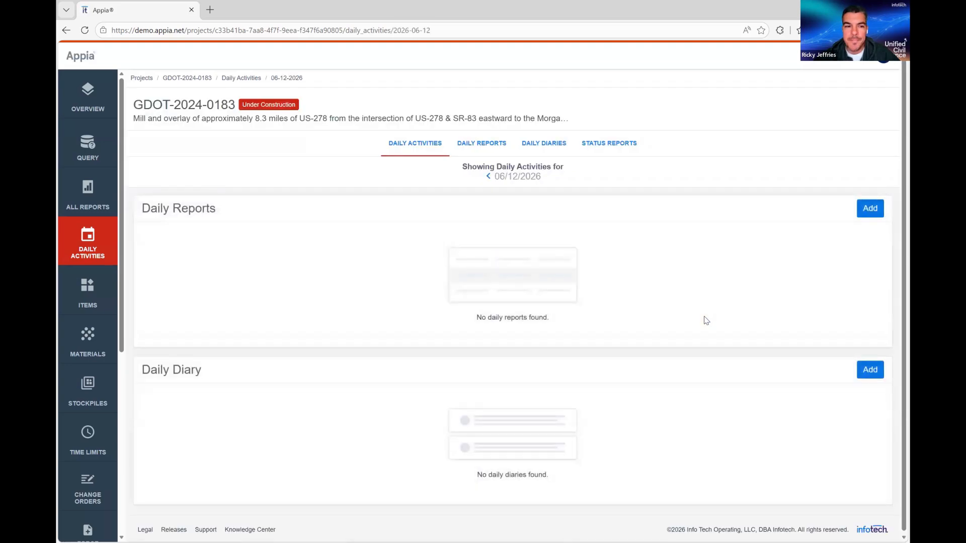
{"action": "left_click", "coordinate": [871, 210]}
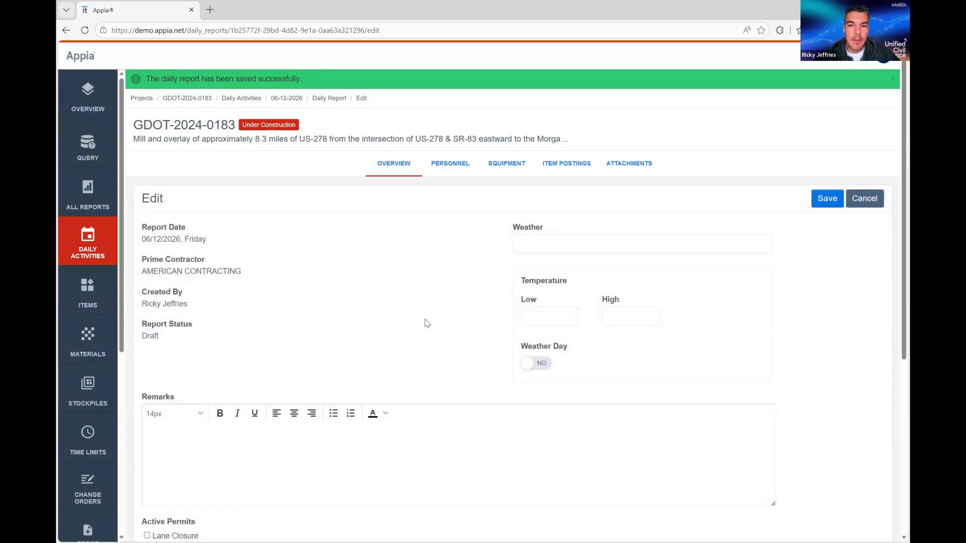
Mark Utility Work and Environmental as active permits and the safety briefing as completed in the daily report.
{"action": "scroll", "coordinate": [426, 323], "scroll_direction": "down", "scroll_amount": 1}
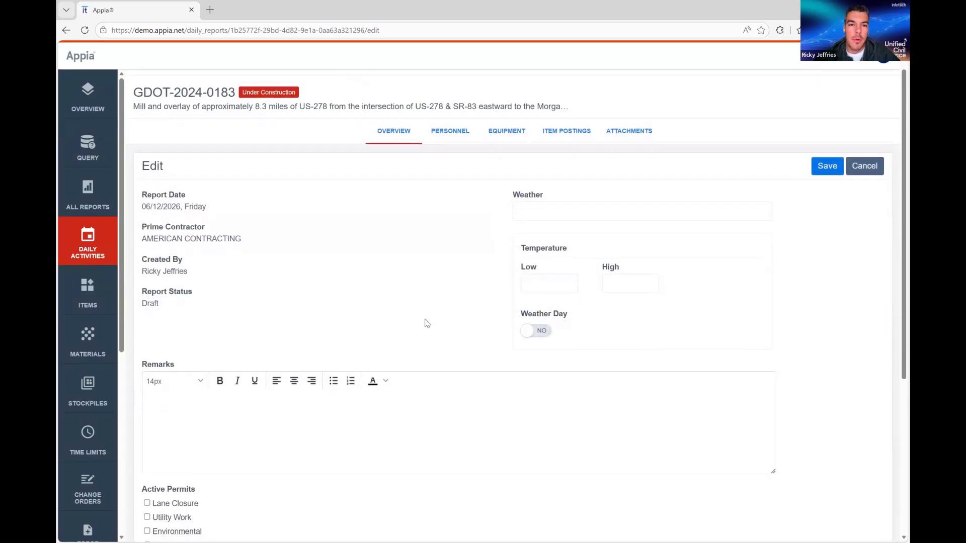
{"action": "scroll", "coordinate": [426, 323], "scroll_direction": "down", "scroll_amount": 3}
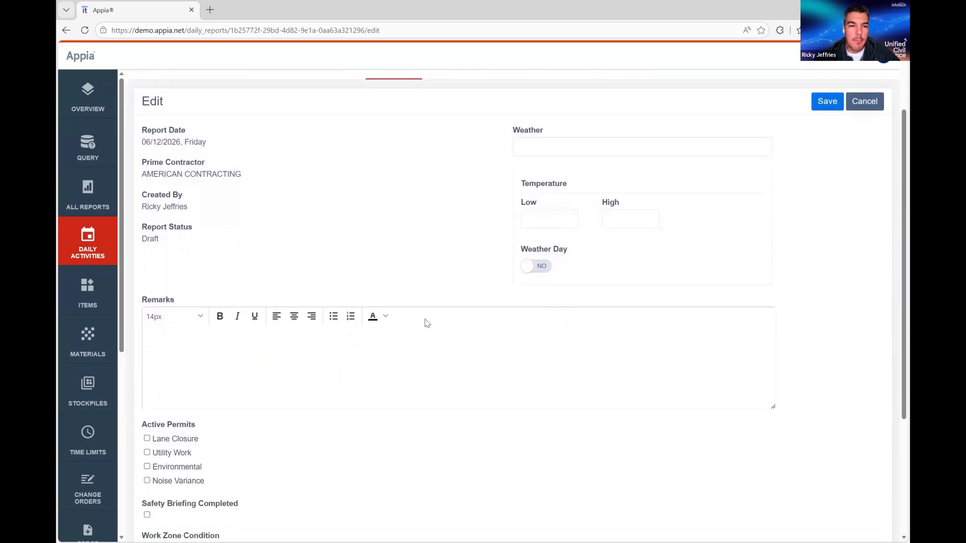
{"action": "scroll", "coordinate": [426, 323], "scroll_direction": "down", "scroll_amount": 1}
{"action": "scroll", "coordinate": [425, 323], "scroll_direction": "down", "scroll_amount": 2}
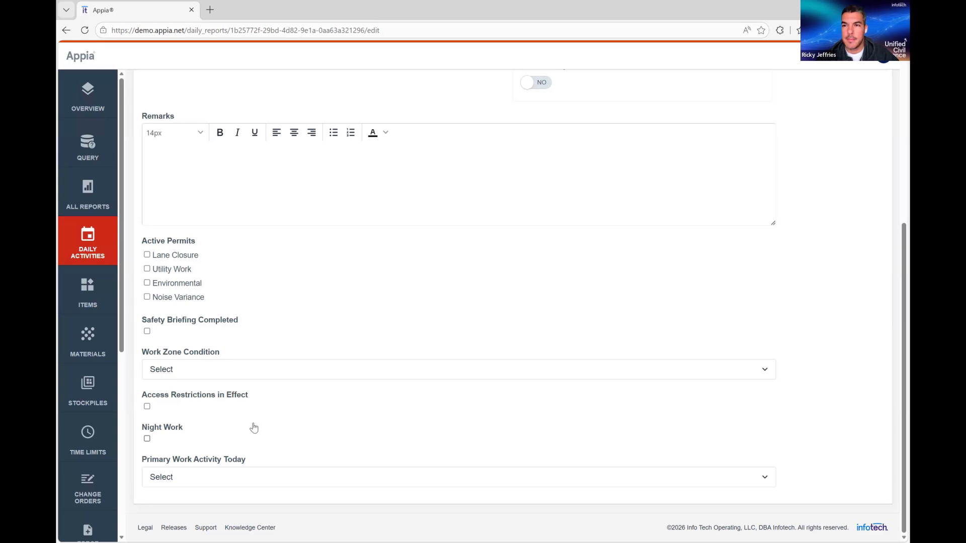
{"action": "scroll", "coordinate": [307, 388], "scroll_direction": "up", "scroll_amount": 1}
{"action": "left_click", "coordinate": [146, 275]}
{"action": "left_click", "coordinate": [147, 290]}
{"action": "left_click", "coordinate": [147, 338]}
Set Work Zone Condition to Normal, Night Work to yes and Primary Work Activity Today to Erosion Control, and save the report.
{"action": "left_click", "coordinate": [169, 380]}
{"action": "left_click", "coordinate": [176, 431]}
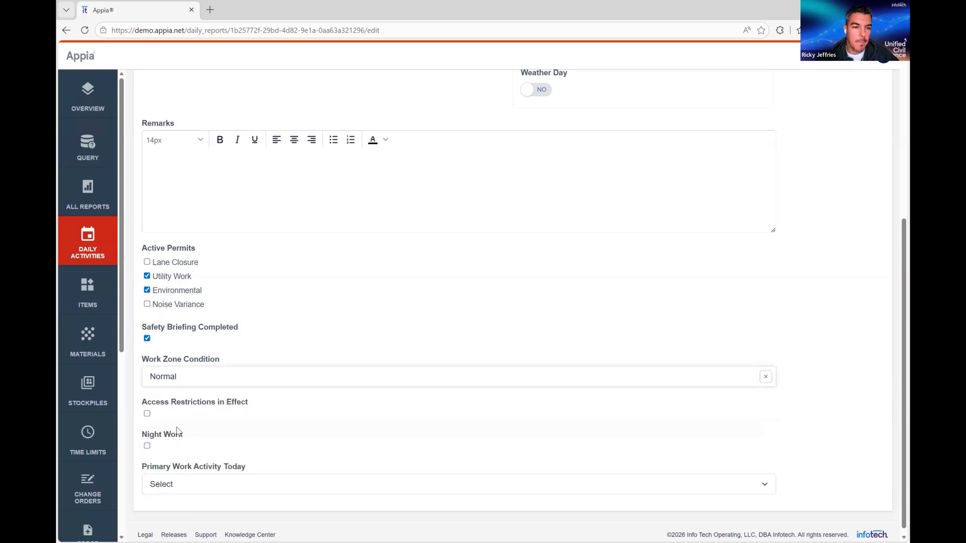
{"action": "left_click", "coordinate": [194, 486]}
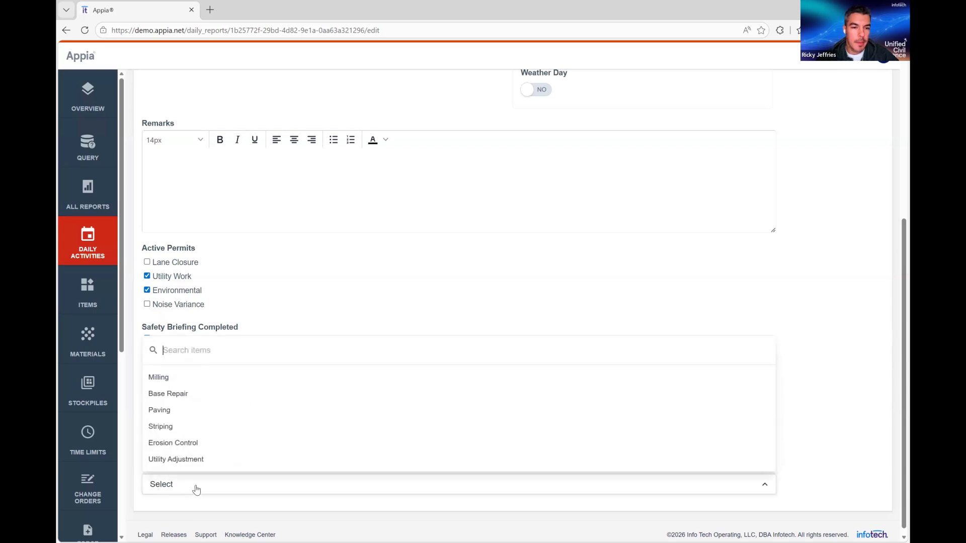
{"action": "left_click", "coordinate": [201, 446]}
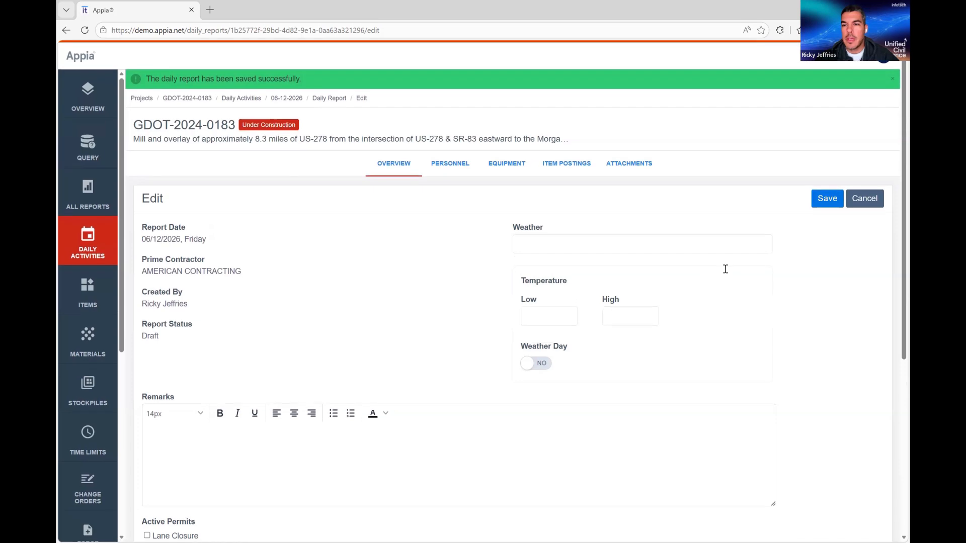
{"action": "left_click", "coordinate": [823, 200]}
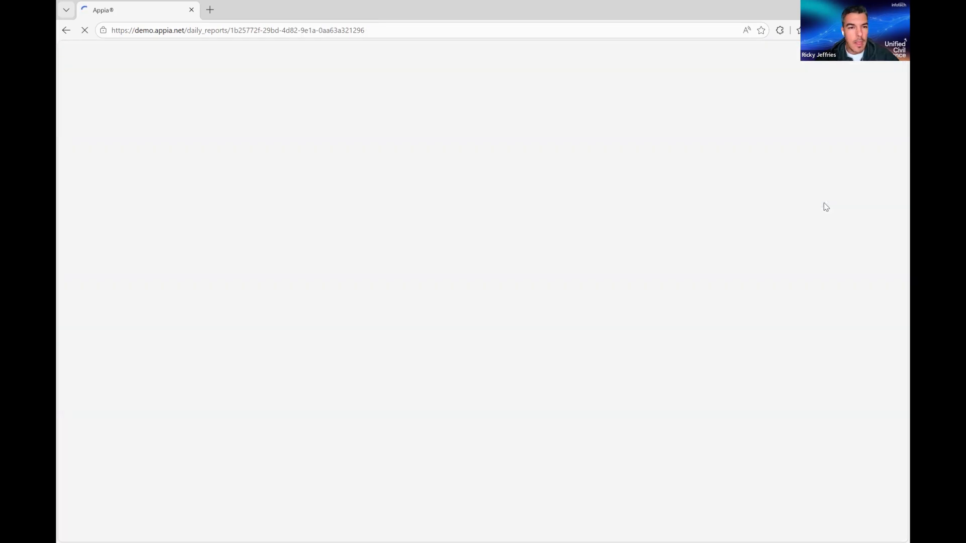
Add project item 0030, Superpave Asphalt 9.5mm Surface, to the daily report's item postings.
{"action": "scroll", "coordinate": [744, 409], "scroll_direction": "down", "scroll_amount": 2}
{"action": "scroll", "coordinate": [746, 410], "scroll_direction": "down", "scroll_amount": 2}
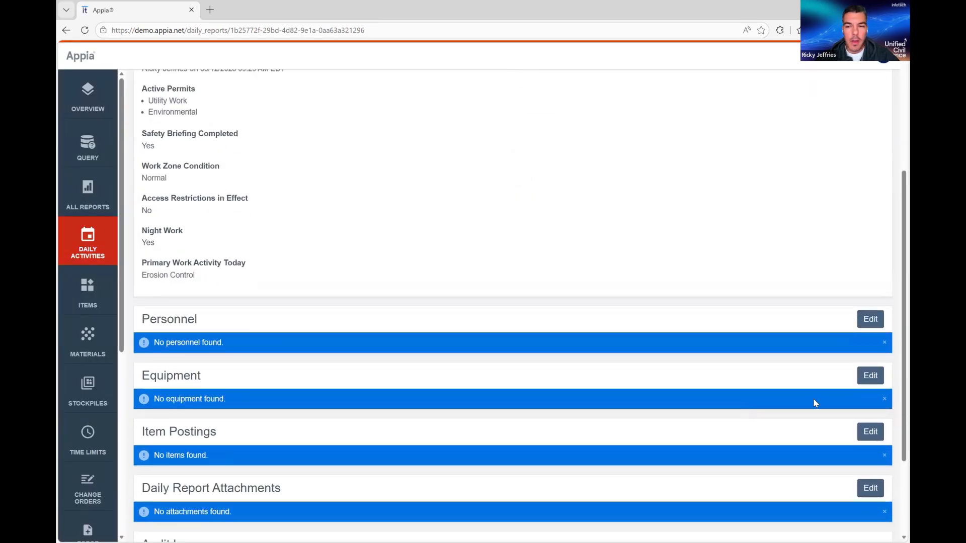
{"action": "left_click", "coordinate": [869, 432]}
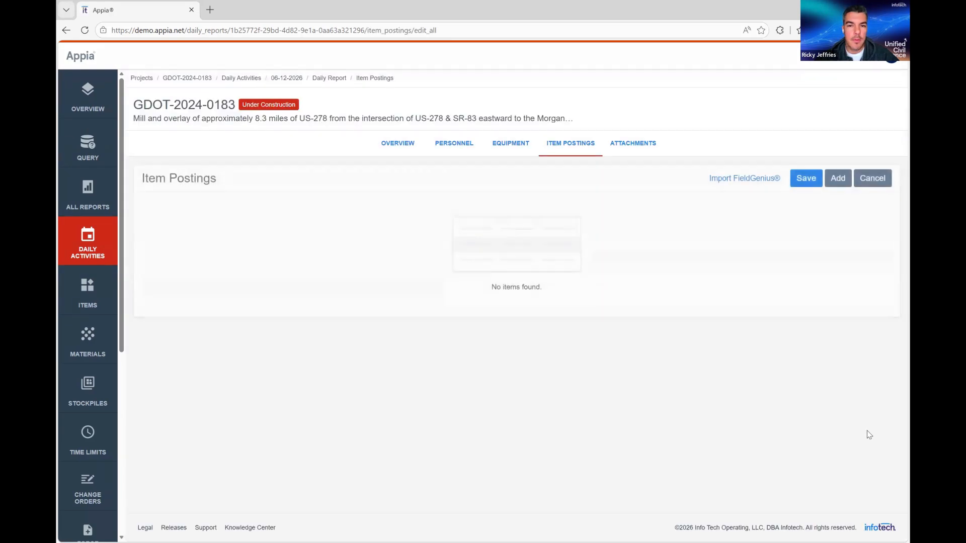
{"action": "left_click", "coordinate": [839, 179]}
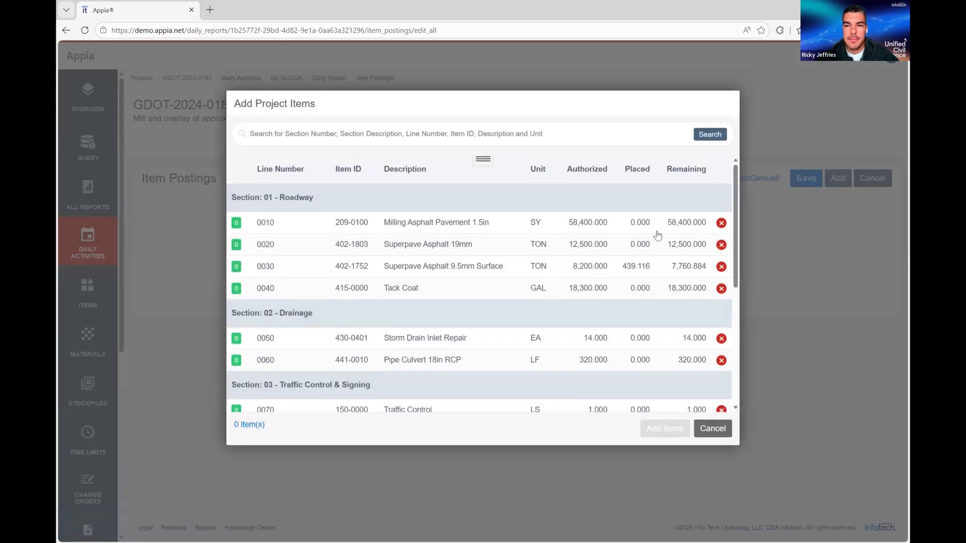
{"action": "left_click", "coordinate": [631, 266]}
{"action": "left_click", "coordinate": [660, 431]}
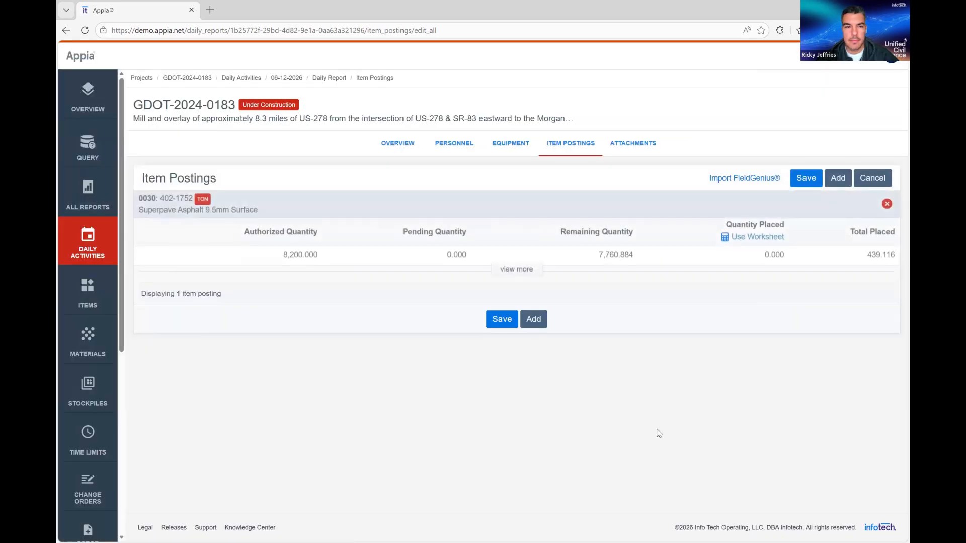
In the item posting's details, set Material Source to Martin Marietta, Lane / Direction to Eastbound and Pavement Structure Zone to Full Depth Reclamation Section.
{"action": "left_click", "coordinate": [519, 271]}
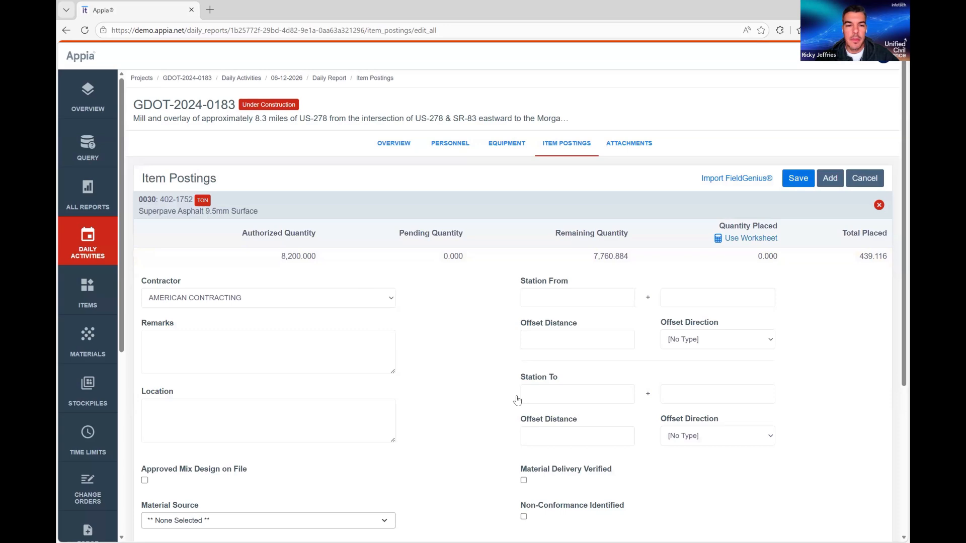
{"action": "scroll", "coordinate": [517, 400], "scroll_direction": "down", "scroll_amount": 3}
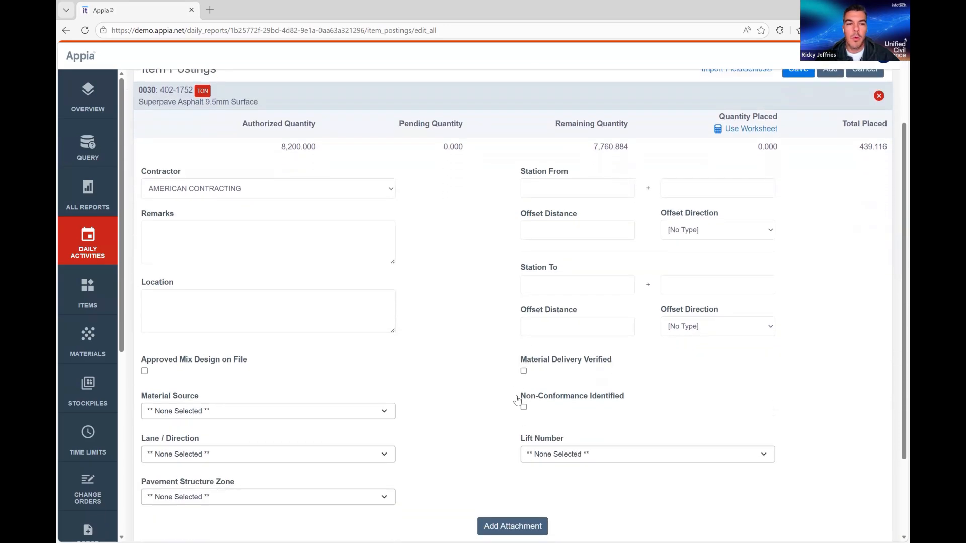
{"action": "scroll", "coordinate": [517, 400], "scroll_direction": "down", "scroll_amount": 2}
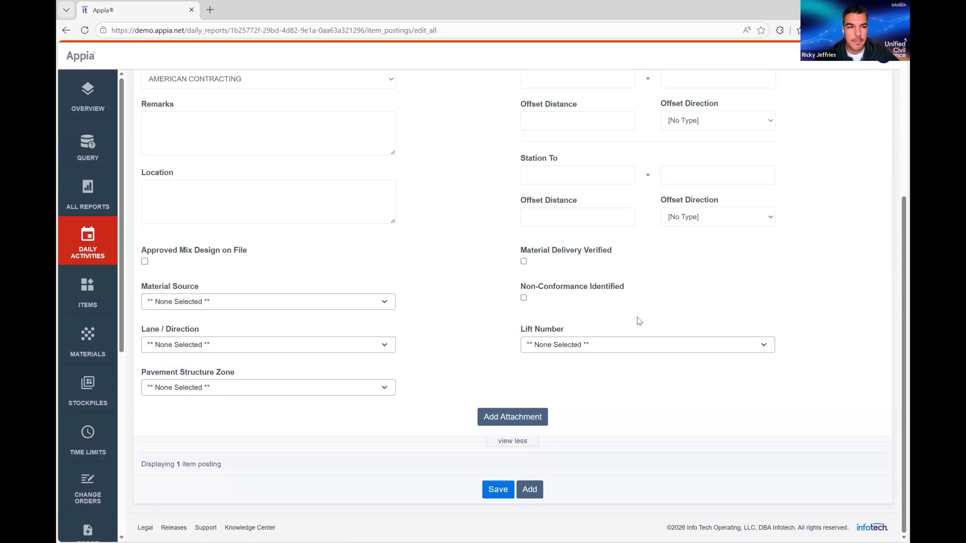
{"action": "left_click", "coordinate": [332, 305]}
{"action": "left_click", "coordinate": [255, 367]}
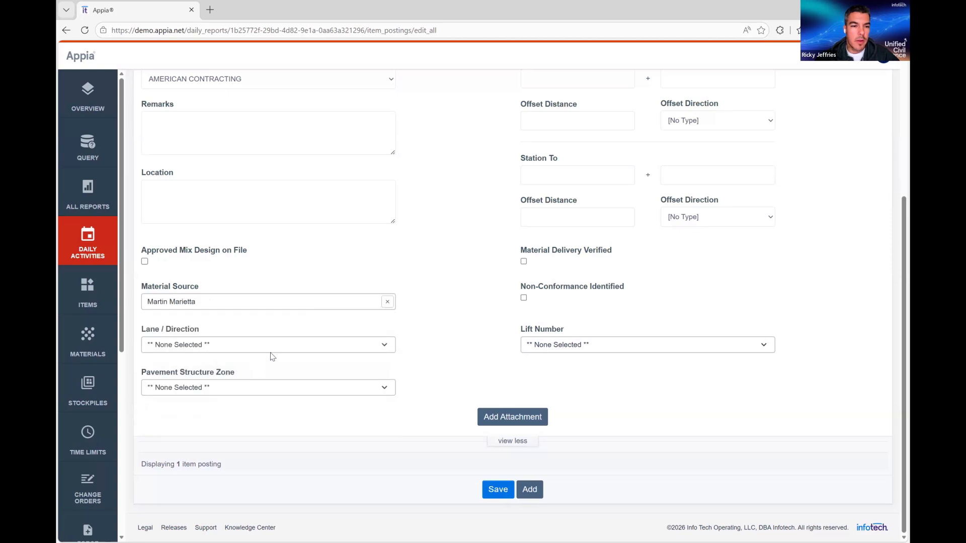
{"action": "left_click", "coordinate": [267, 345]}
{"action": "left_click", "coordinate": [232, 395]}
{"action": "left_click", "coordinate": [231, 388]}
{"action": "left_click", "coordinate": [212, 433]}
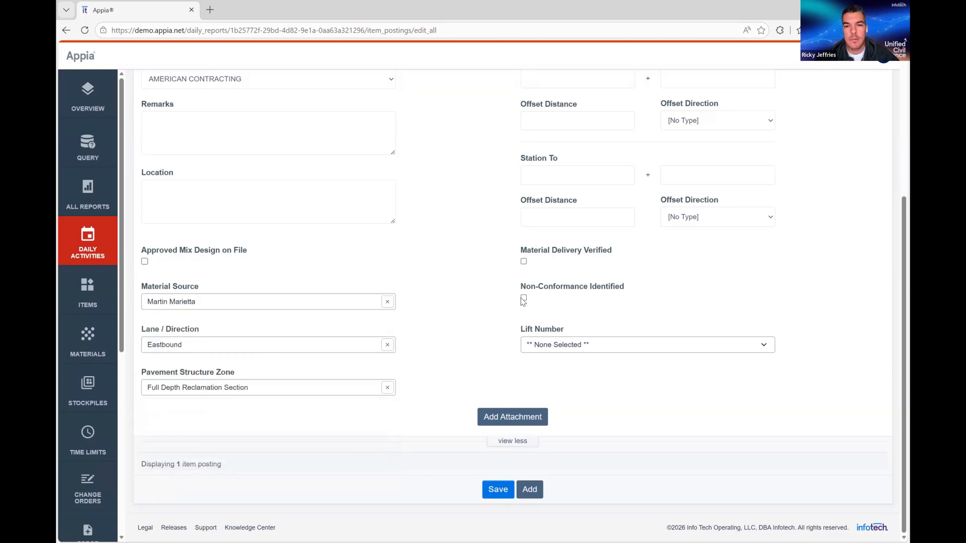
Mark Non-Conformance Identified, set Lift Number to 1, and save the item posting.
{"action": "left_click", "coordinate": [555, 345]}
{"action": "left_click", "coordinate": [541, 394]}
{"action": "left_click", "coordinate": [493, 489]}
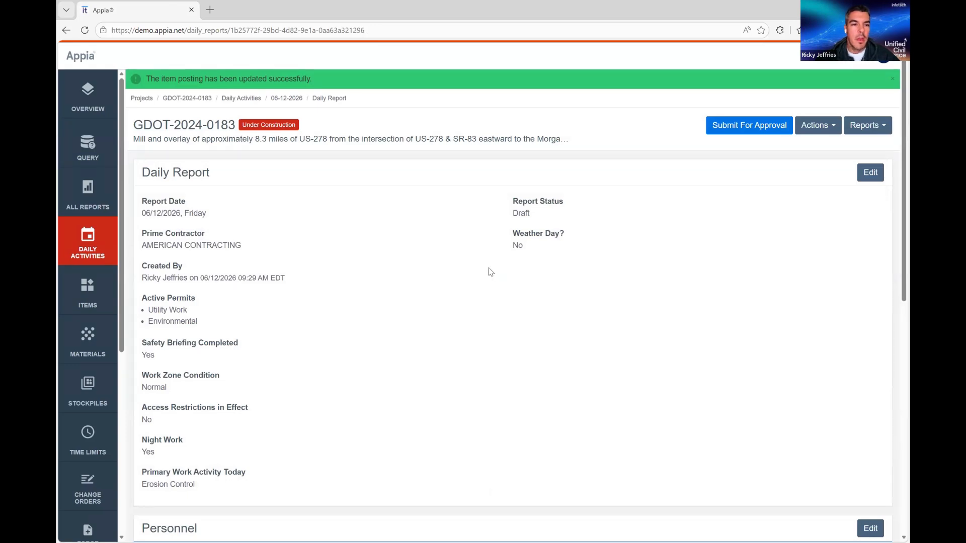
Review the saved daily report's custom fields and expand item posting 0030 to check its custom field values.
{"action": "scroll", "coordinate": [453, 272], "scroll_direction": "down", "scroll_amount": 1}
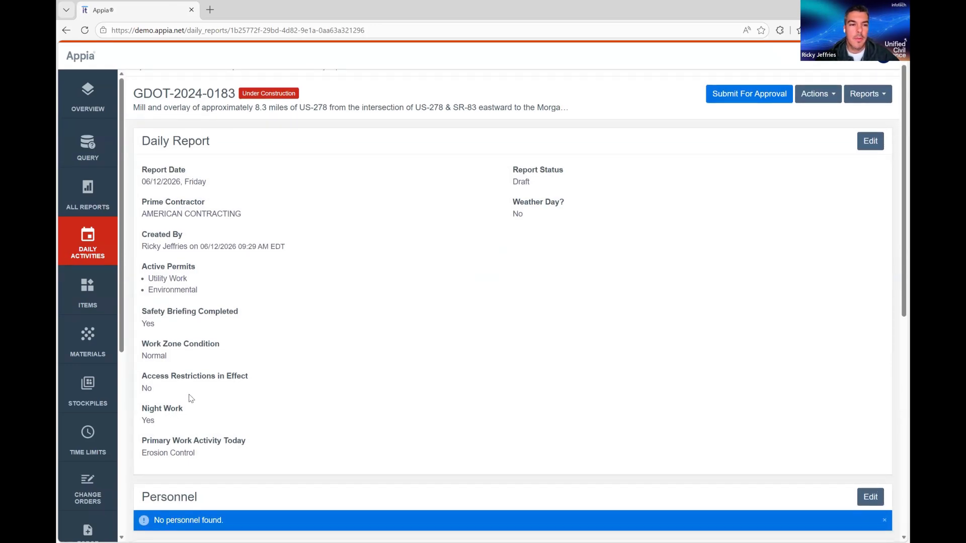
{"action": "scroll", "coordinate": [297, 399], "scroll_direction": "down", "scroll_amount": 6}
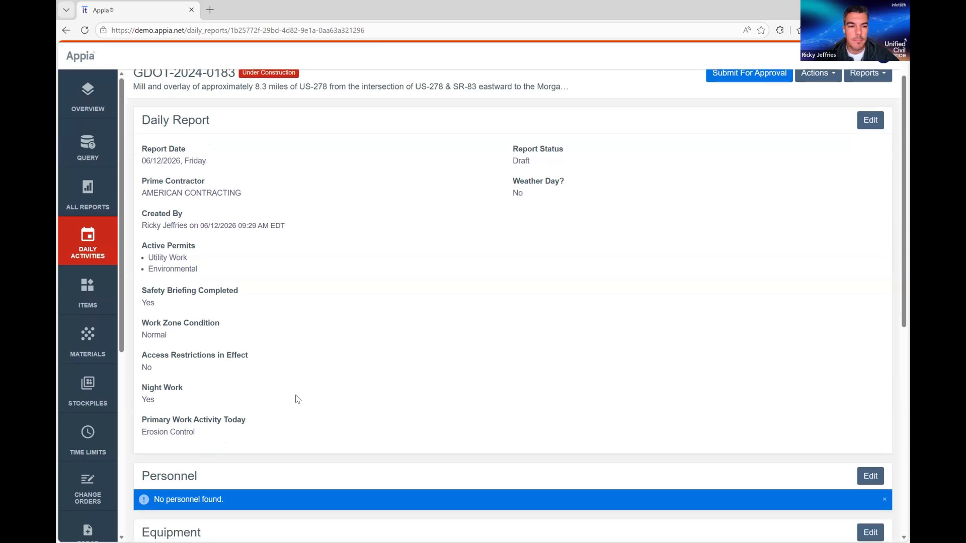
{"action": "scroll", "coordinate": [298, 399], "scroll_direction": "down", "scroll_amount": 1}
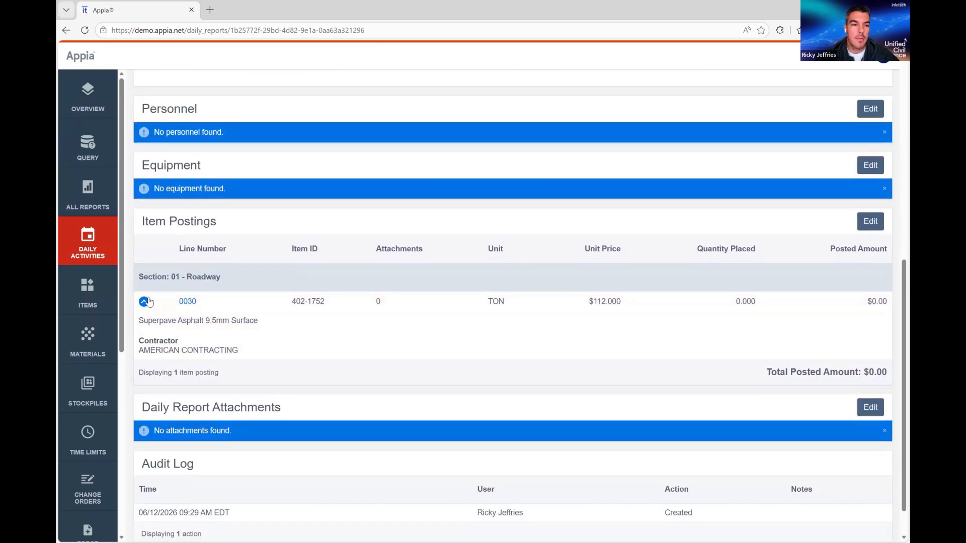
{"action": "left_click", "coordinate": [144, 301]}
{"action": "scroll", "coordinate": [234, 369], "scroll_direction": "down", "scroll_amount": 2}
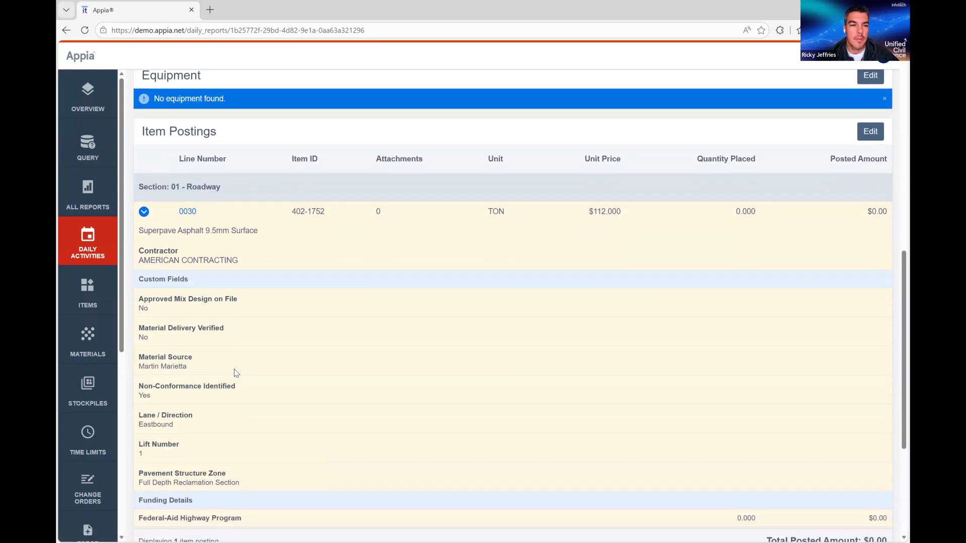
{"action": "scroll", "coordinate": [234, 372], "scroll_direction": "up", "scroll_amount": 6}
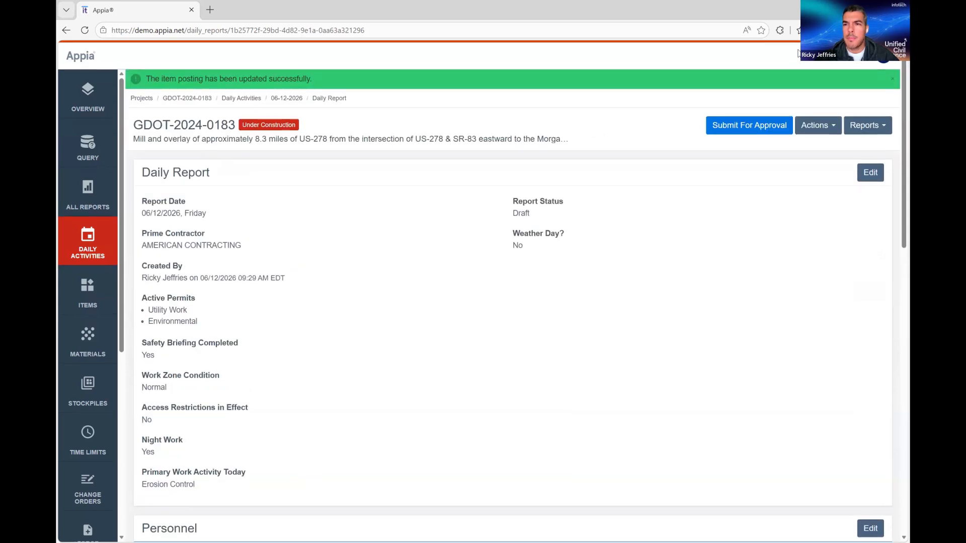
Generate the daily report PDF, examine the custom fields on its overview and item postings pages, and close it.
{"action": "left_click", "coordinate": [867, 126]}
{"action": "left_click", "coordinate": [838, 145]}
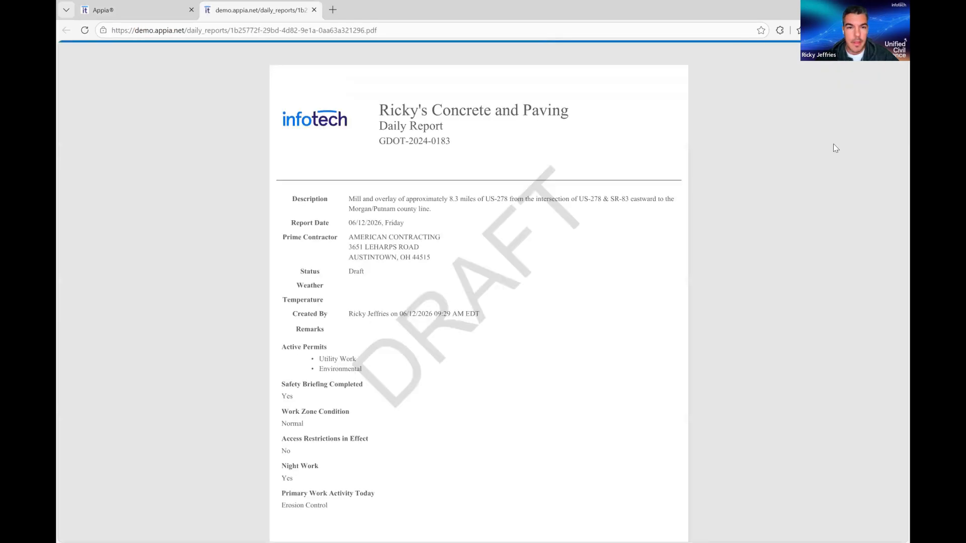
{"action": "scroll", "coordinate": [596, 378], "scroll_direction": "down", "scroll_amount": 1}
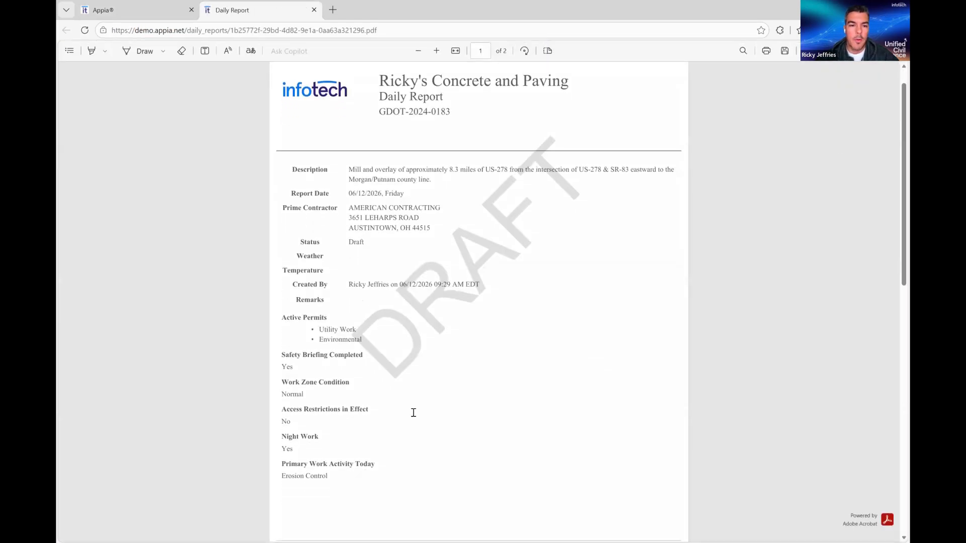
{"action": "scroll", "coordinate": [351, 446], "scroll_direction": "down", "scroll_amount": 2}
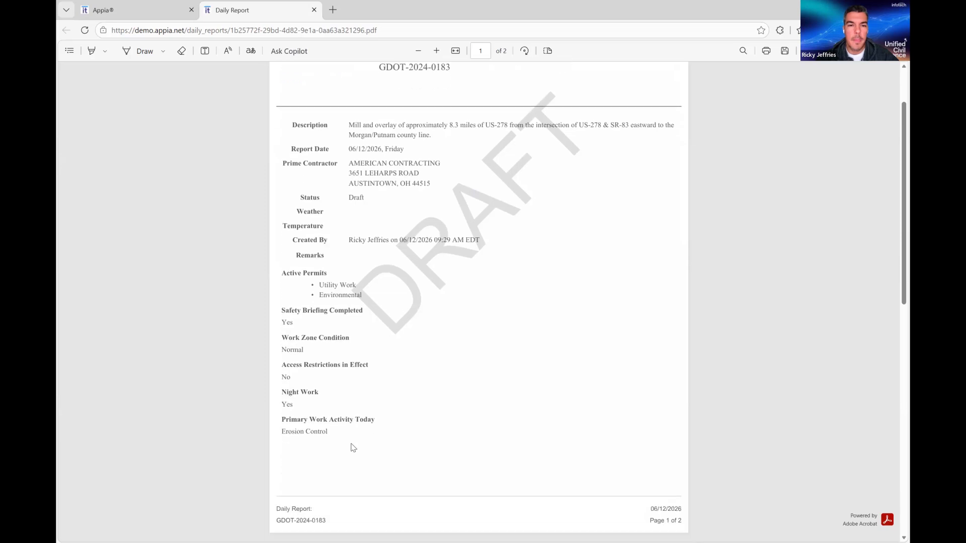
{"action": "scroll", "coordinate": [353, 447], "scroll_direction": "down", "scroll_amount": 7}
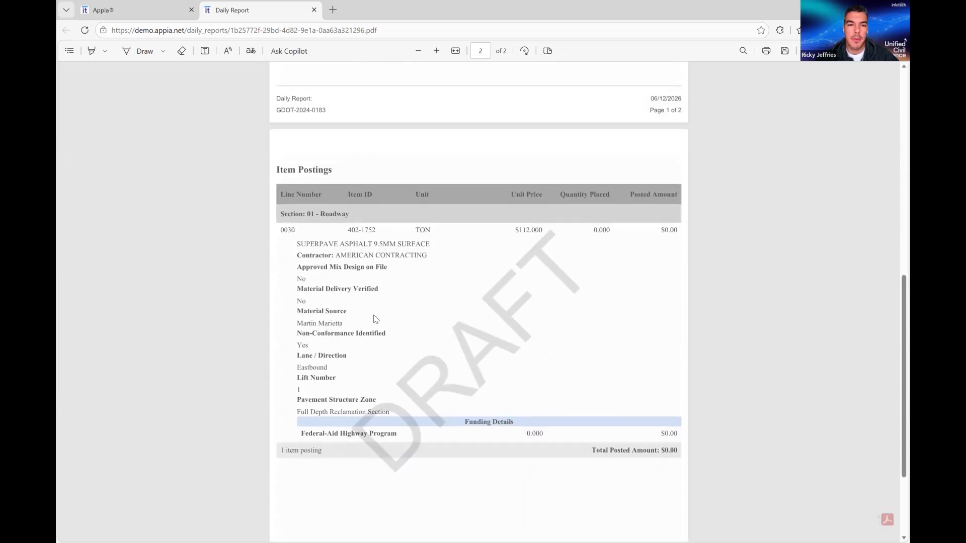
{"action": "scroll", "coordinate": [374, 319], "scroll_direction": "up", "scroll_amount": 11}
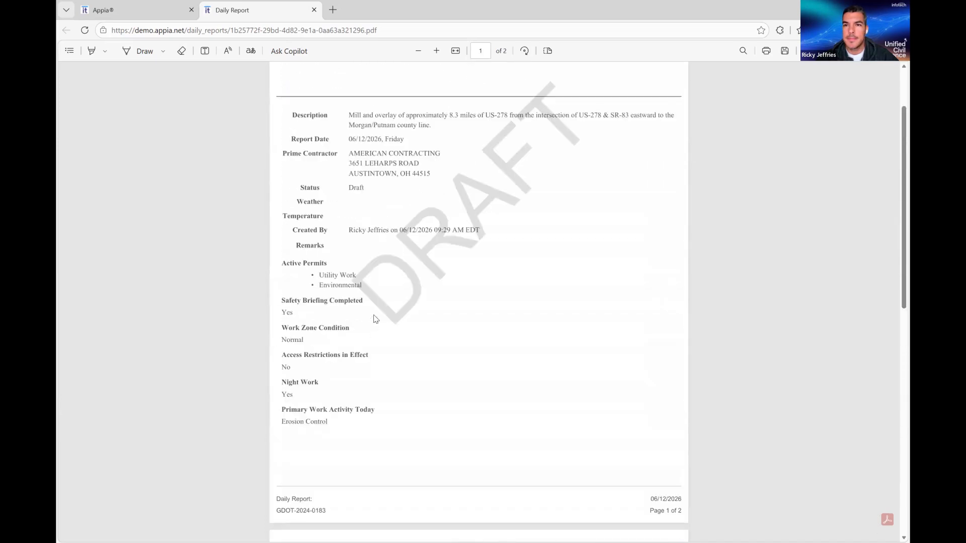
{"action": "scroll", "coordinate": [375, 319], "scroll_direction": "up", "scroll_amount": 1}
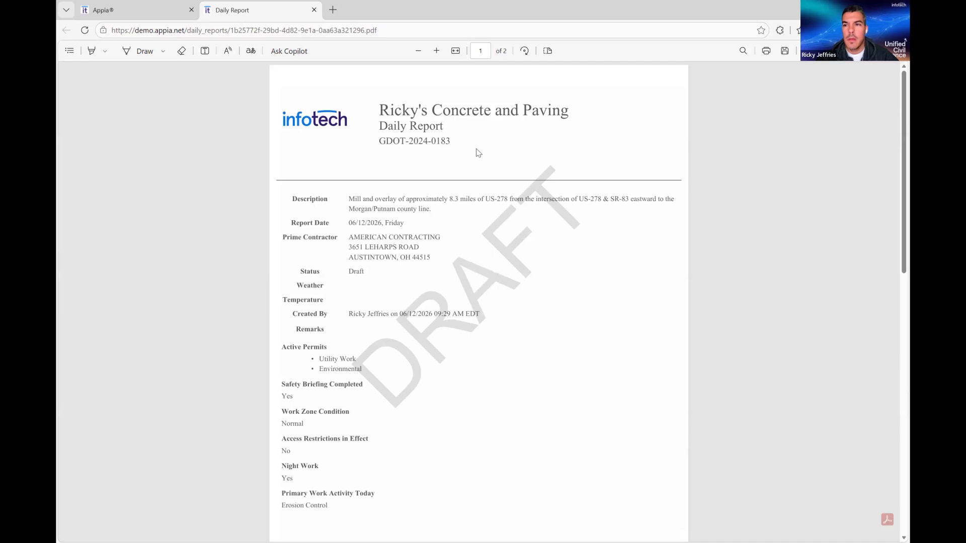
{"action": "key", "text": "ctrl+w"}
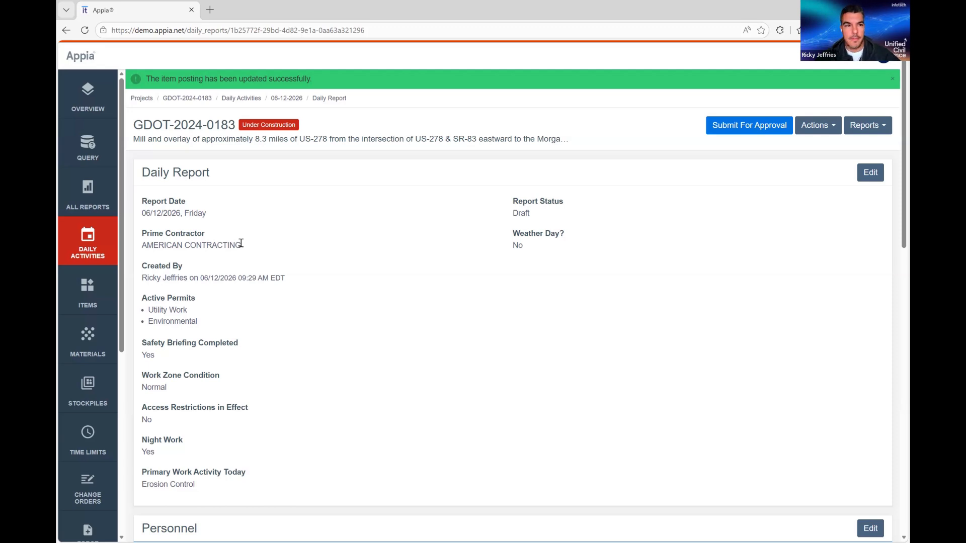
Go from the project list to the reference data collections and open the worksheets of the GDOT Reference Data Collection.
{"action": "left_click", "coordinate": [141, 98]}
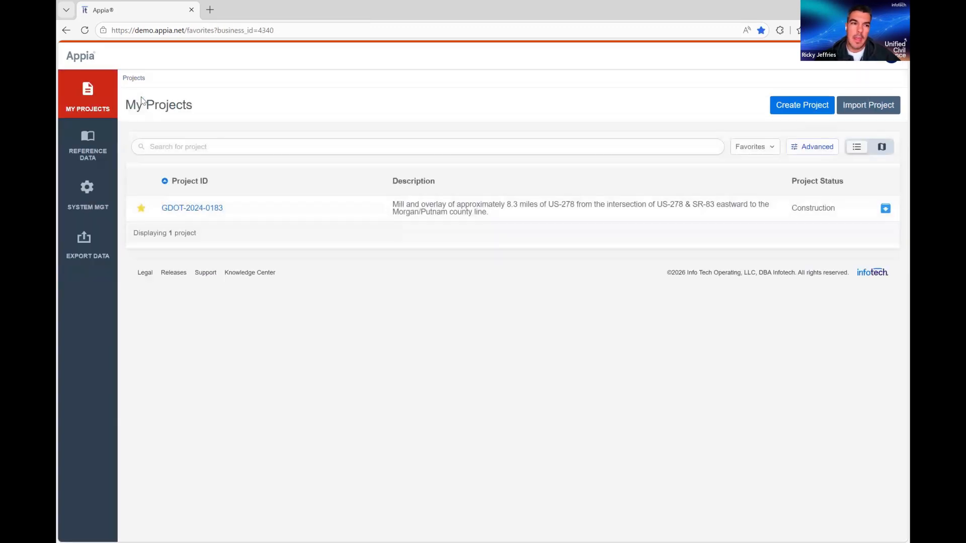
{"action": "mouse_move", "coordinate": [90, 158]}
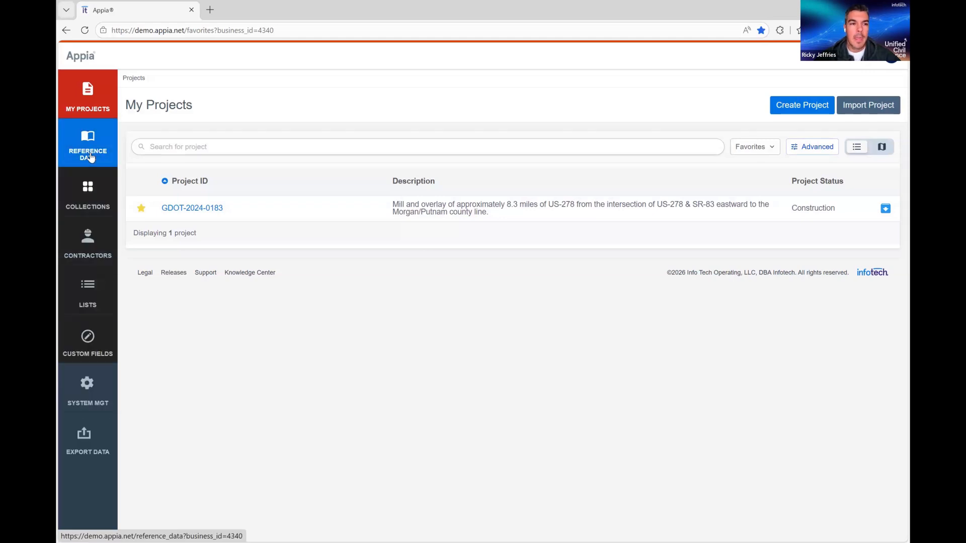
{"action": "left_click", "coordinate": [86, 189]}
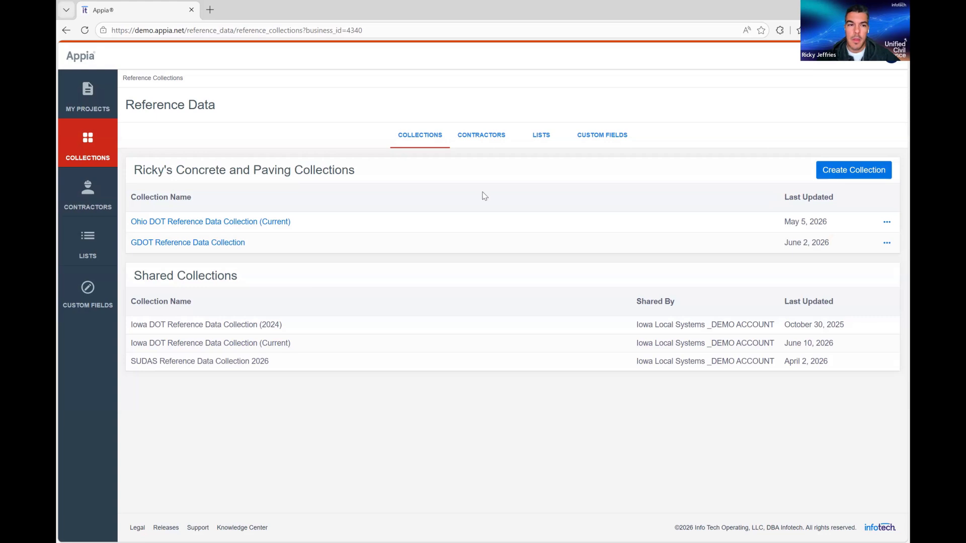
{"action": "left_click", "coordinate": [214, 244]}
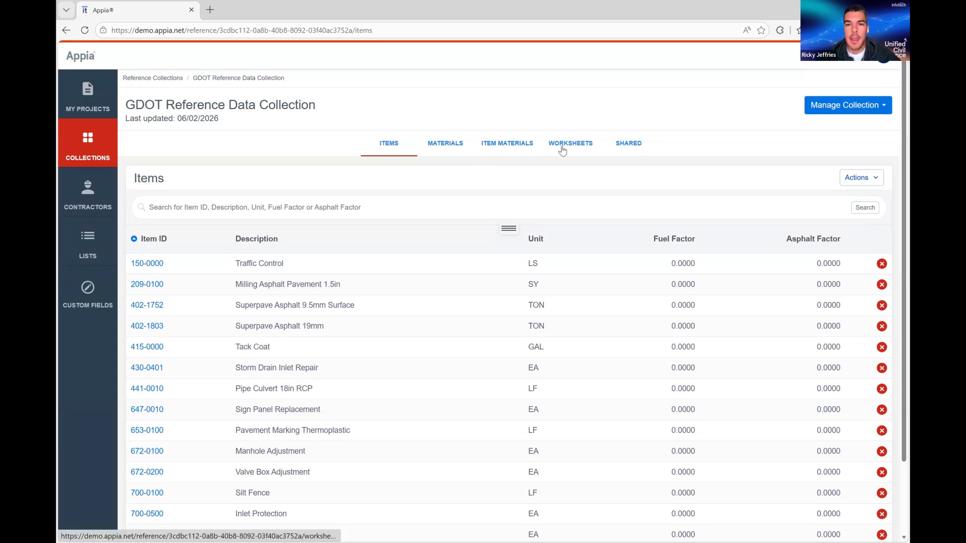
{"action": "left_click", "coordinate": [562, 149]}
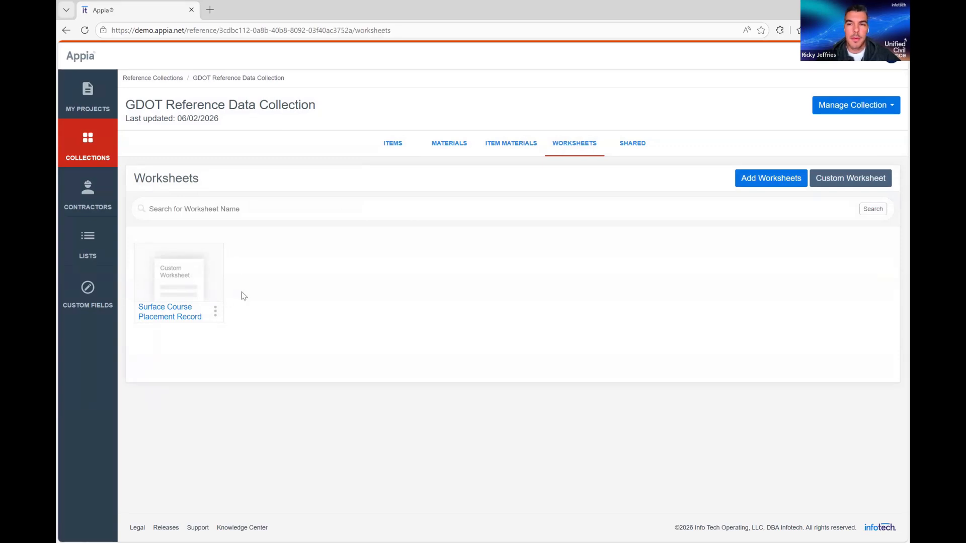
Look through the predefined worksheets and their formulas that can be added to the collection, and leave without adding any.
{"action": "left_click", "coordinate": [757, 185]}
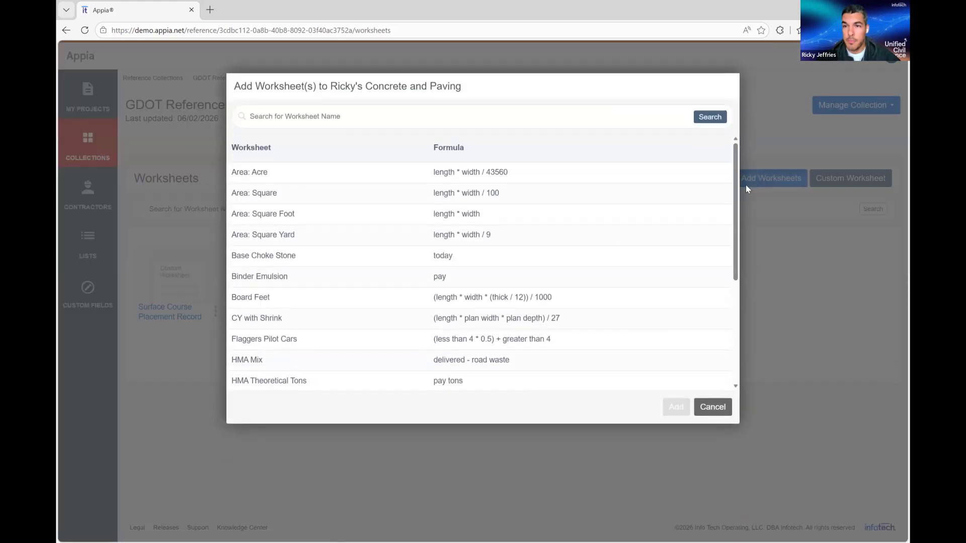
{"action": "scroll", "coordinate": [517, 311], "scroll_direction": "down", "scroll_amount": 2}
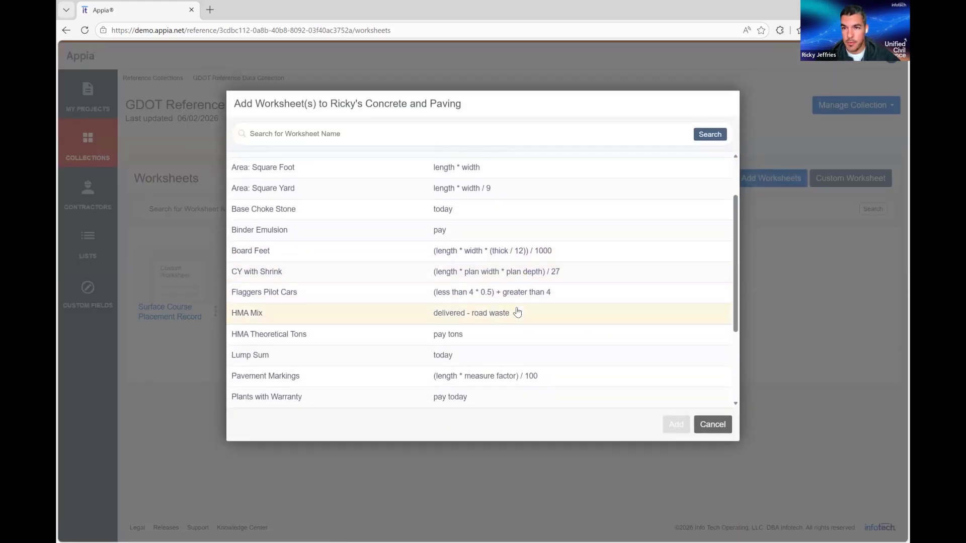
{"action": "scroll", "coordinate": [517, 313], "scroll_direction": "down", "scroll_amount": 4}
{"action": "scroll", "coordinate": [517, 312], "scroll_direction": "up", "scroll_amount": 3}
{"action": "scroll", "coordinate": [517, 312], "scroll_direction": "up", "scroll_amount": 1}
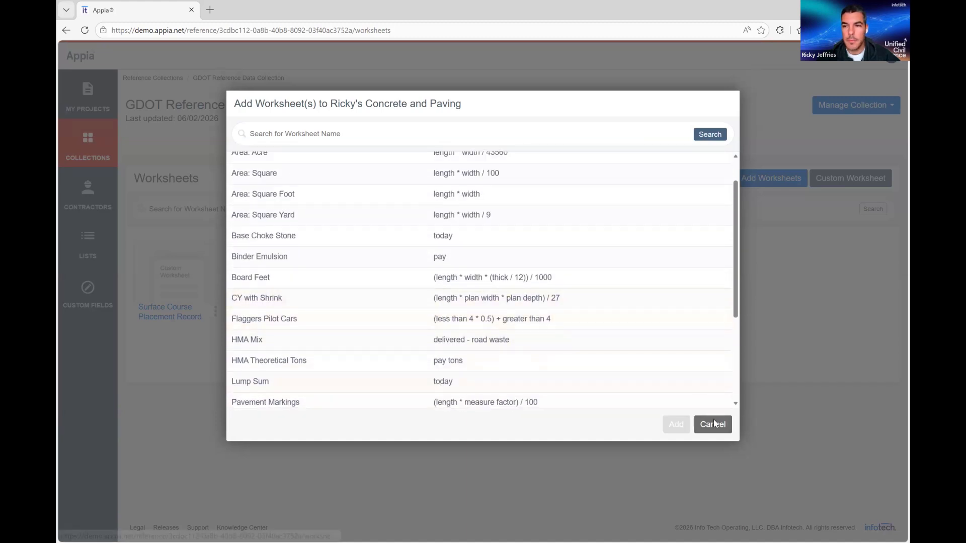
{"action": "left_click", "coordinate": [712, 424]}
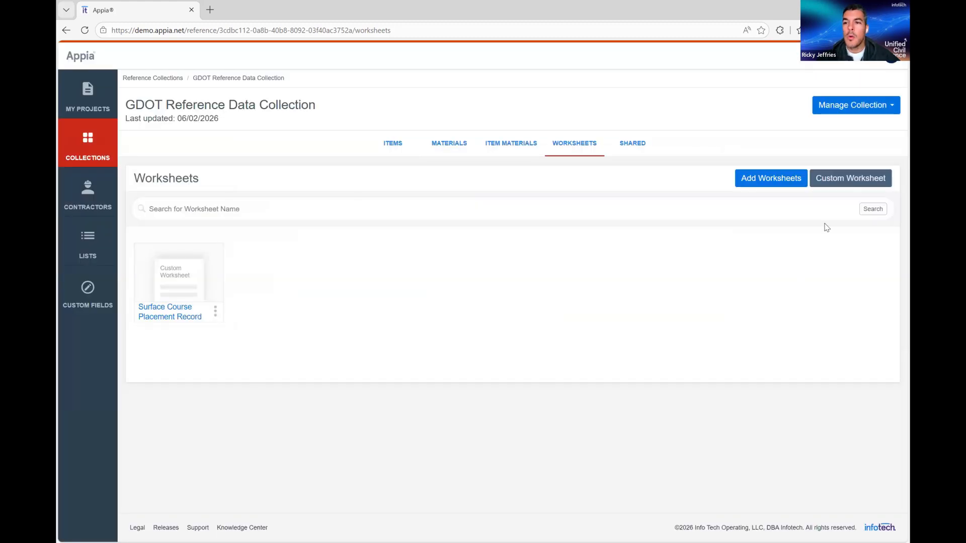
Start a custom worksheet in the collection, add three more blank fields, and open the first field's list of field types.
{"action": "left_click", "coordinate": [850, 179]}
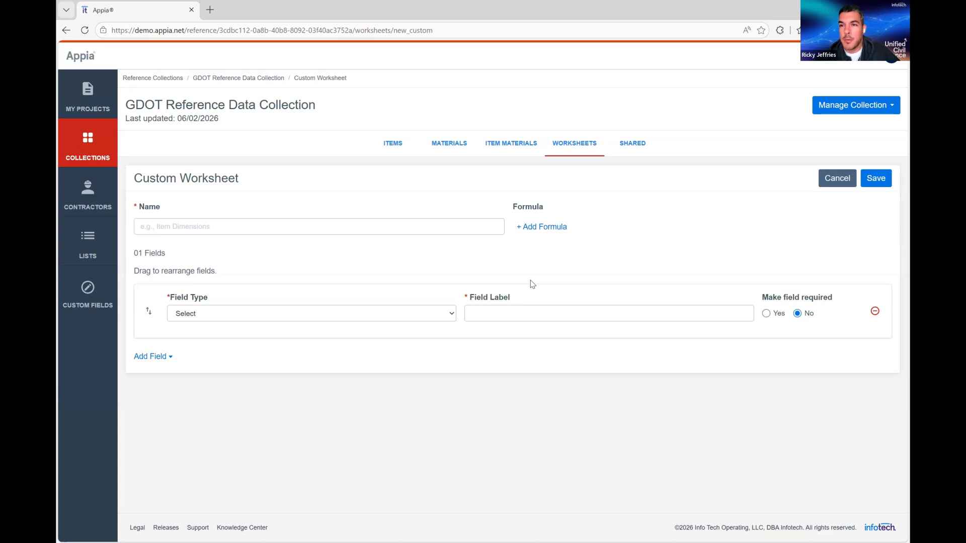
{"action": "left_click", "coordinate": [150, 356]}
{"action": "left_click", "coordinate": [152, 420]}
{"action": "left_click", "coordinate": [146, 487]}
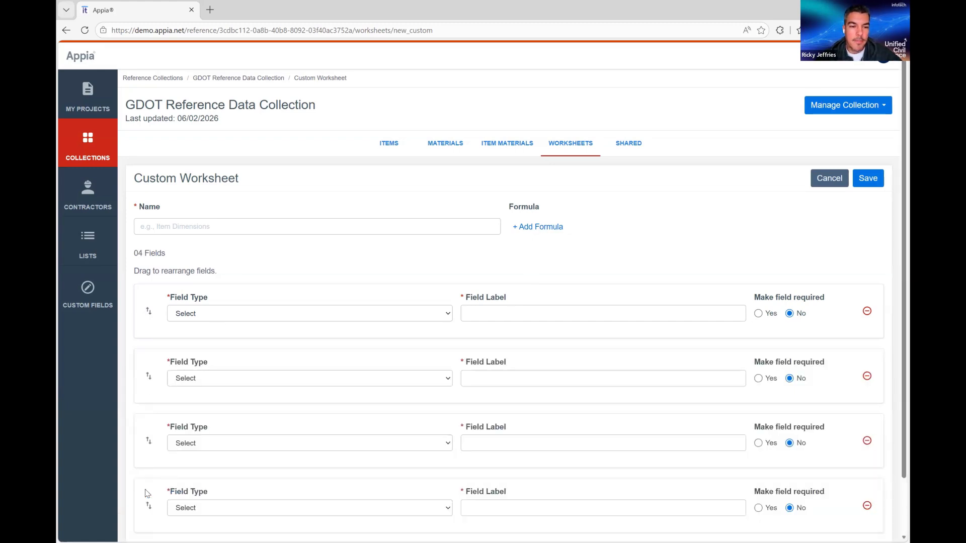
{"action": "left_click_drag", "start_coordinate": [146, 443], "coordinate": [668, 402]}
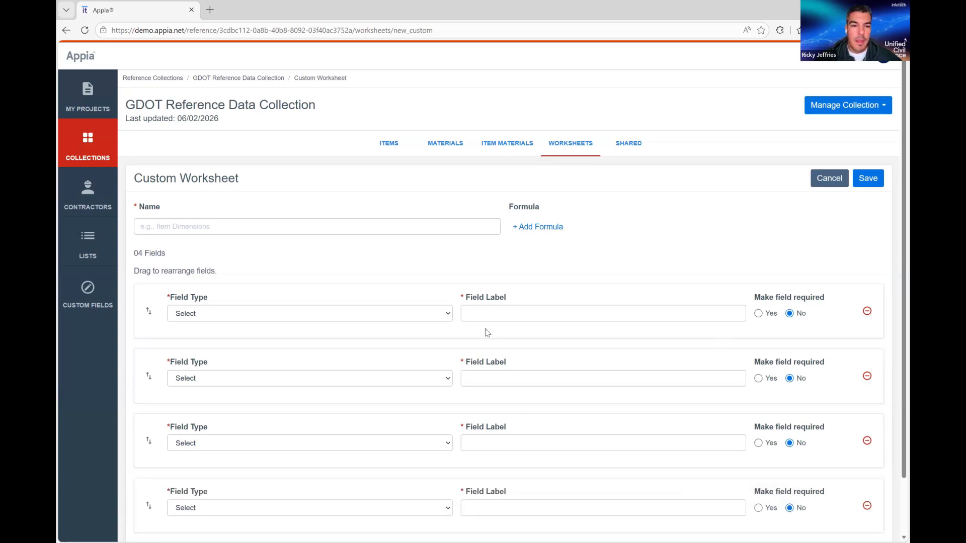
{"action": "left_click", "coordinate": [415, 313]}
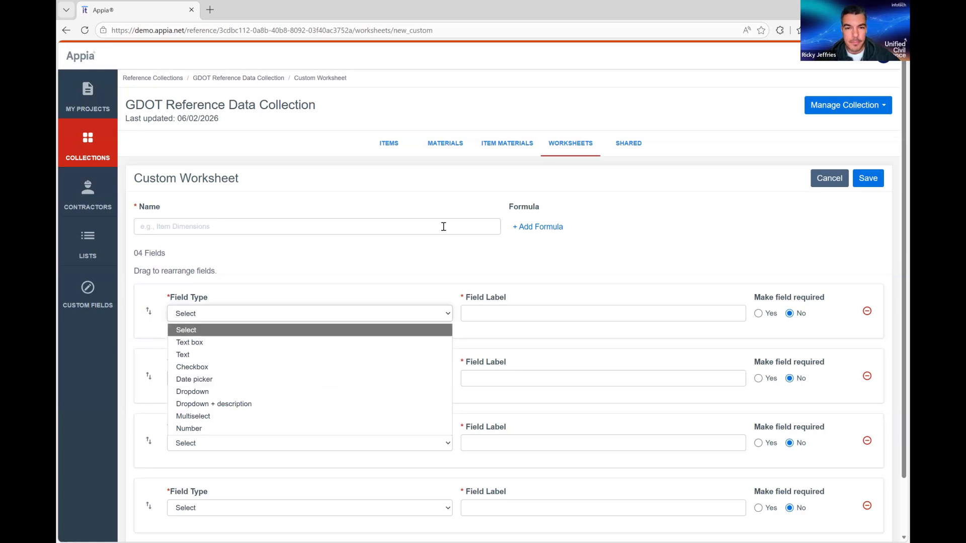
Discard the new custom worksheet and open the existing Surface Course Placement Record worksheet for editing.
{"action": "left_click", "coordinate": [437, 258]}
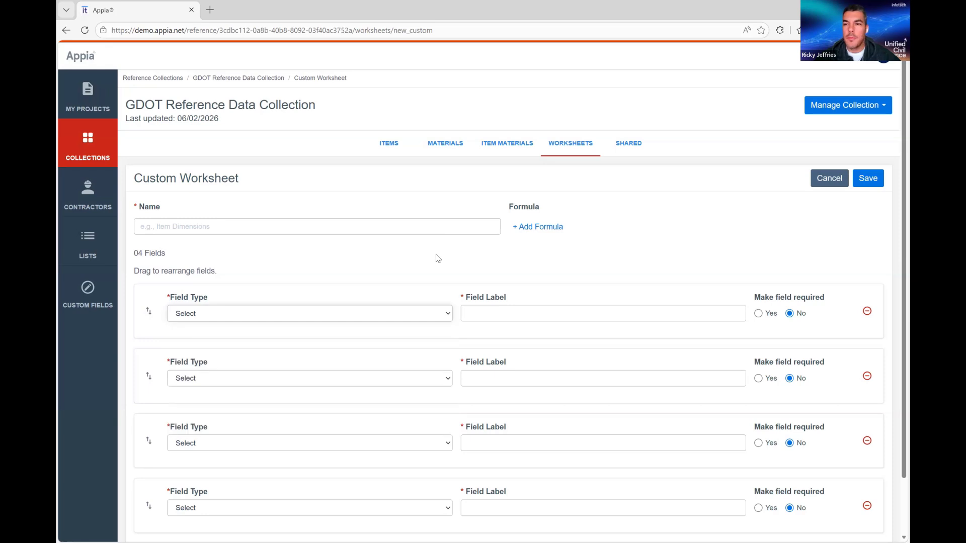
{"action": "left_click", "coordinate": [831, 178]}
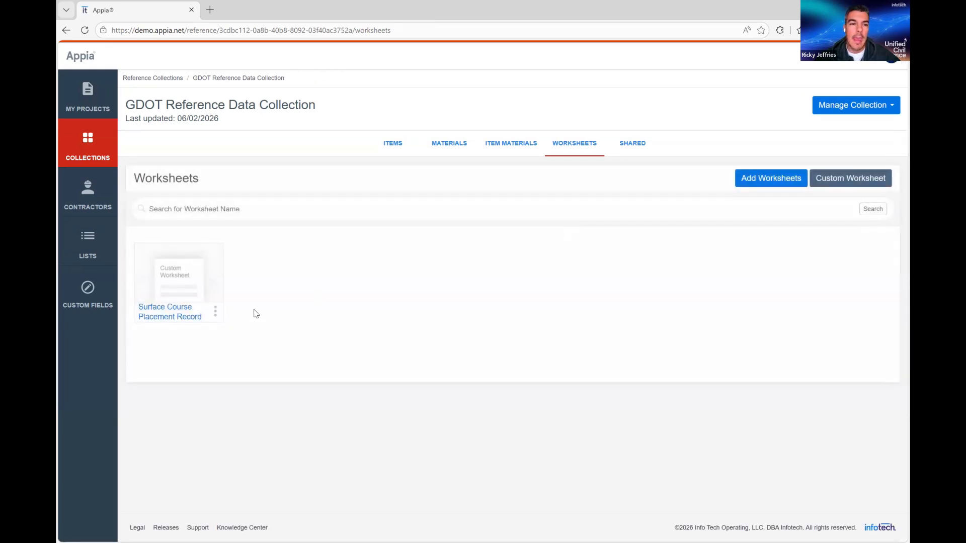
{"action": "left_click", "coordinate": [216, 313]}
{"action": "left_click", "coordinate": [198, 329]}
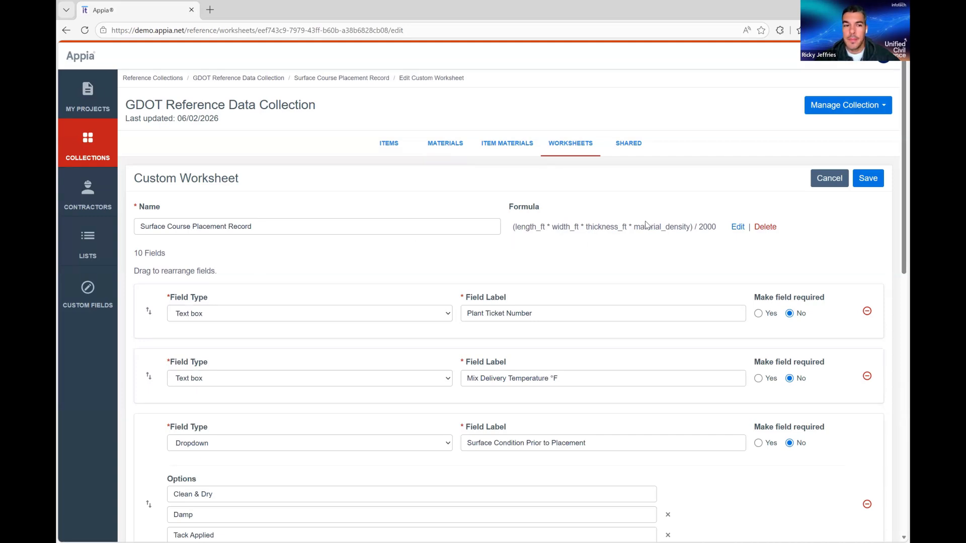
Examine the field types, labels, dropdown options and required settings of the Surface Course Placement Record worksheet.
{"action": "scroll", "coordinate": [421, 360], "scroll_direction": "down", "scroll_amount": 2}
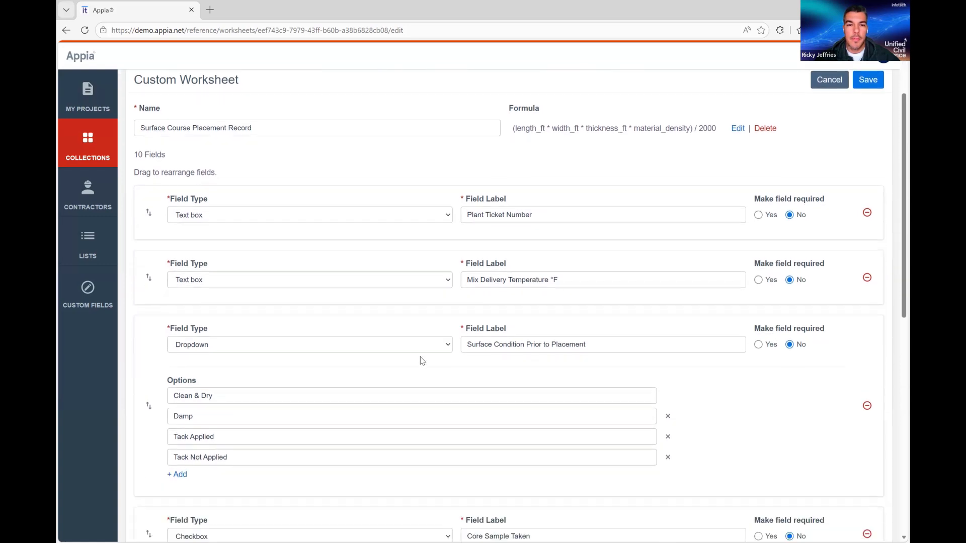
{"action": "scroll", "coordinate": [421, 360], "scroll_direction": "down", "scroll_amount": 3}
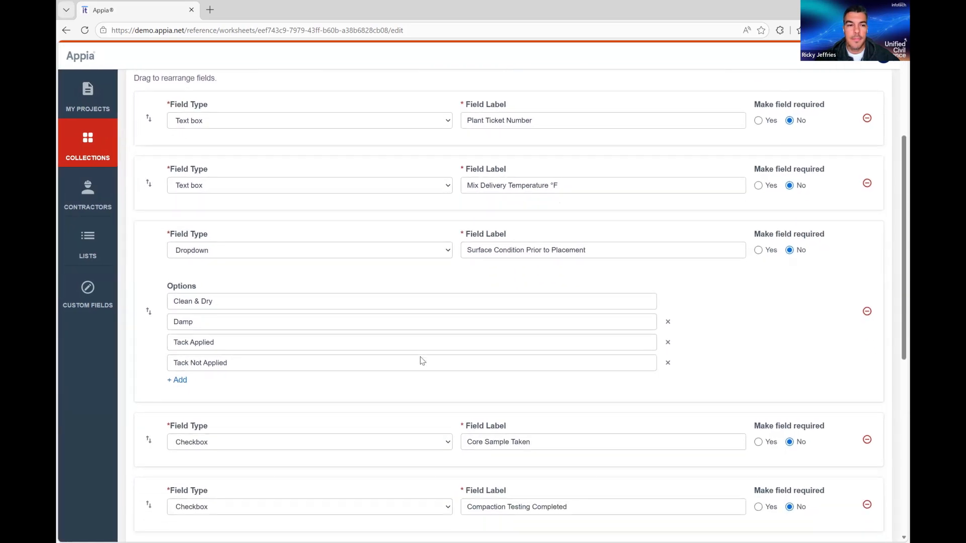
{"action": "scroll", "coordinate": [421, 360], "scroll_direction": "down", "scroll_amount": 4}
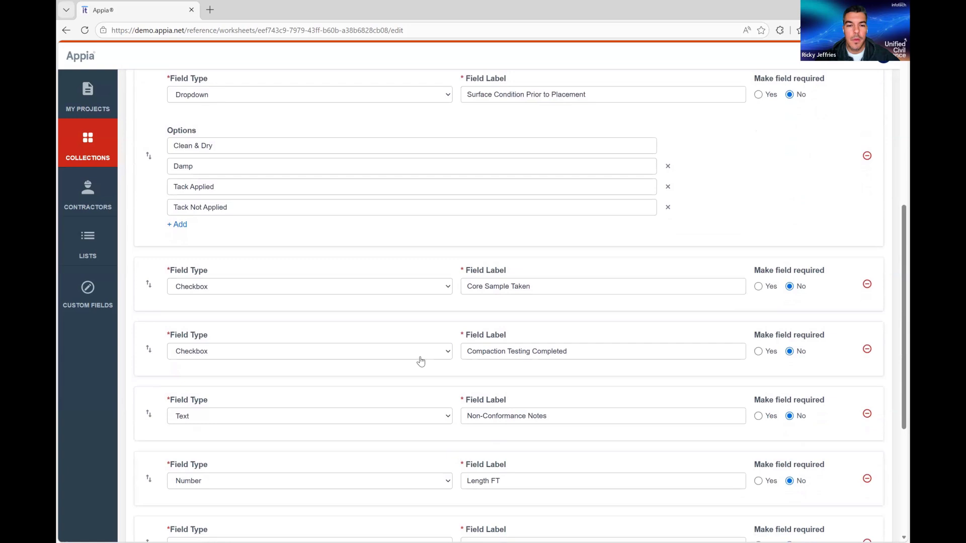
{"action": "scroll", "coordinate": [422, 360], "scroll_direction": "down", "scroll_amount": 2}
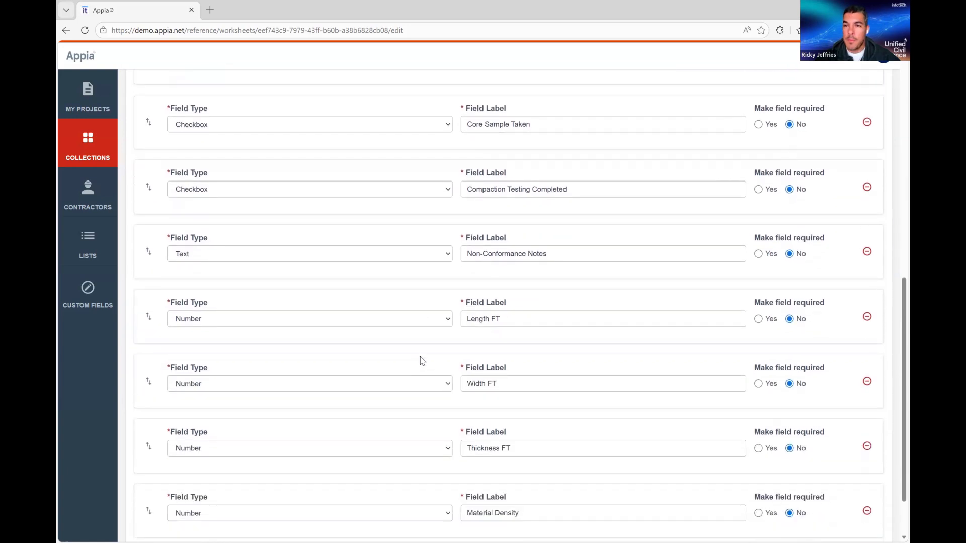
{"action": "scroll", "coordinate": [421, 360], "scroll_direction": "down", "scroll_amount": 1}
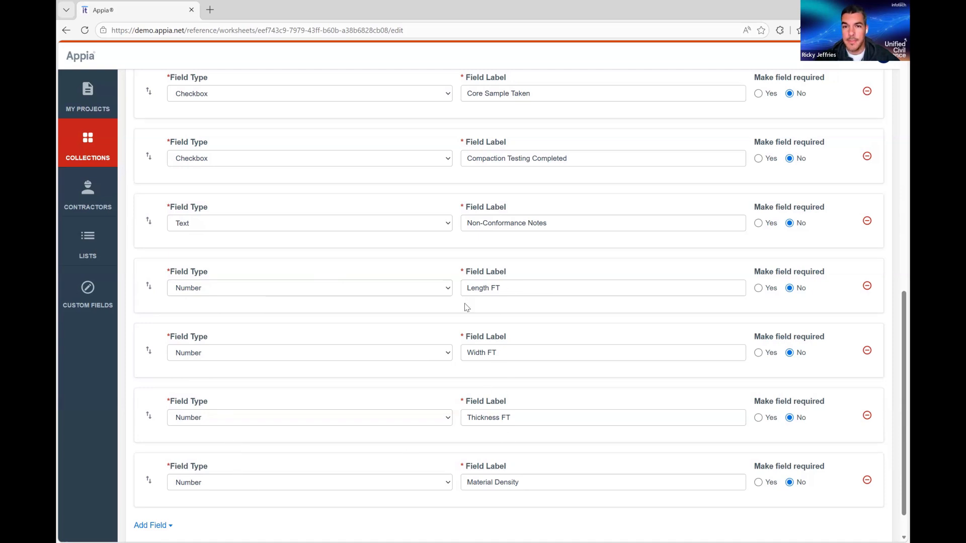
{"action": "scroll", "coordinate": [464, 305], "scroll_direction": "up", "scroll_amount": 5}
{"action": "scroll", "coordinate": [464, 306], "scroll_direction": "up", "scroll_amount": 3}
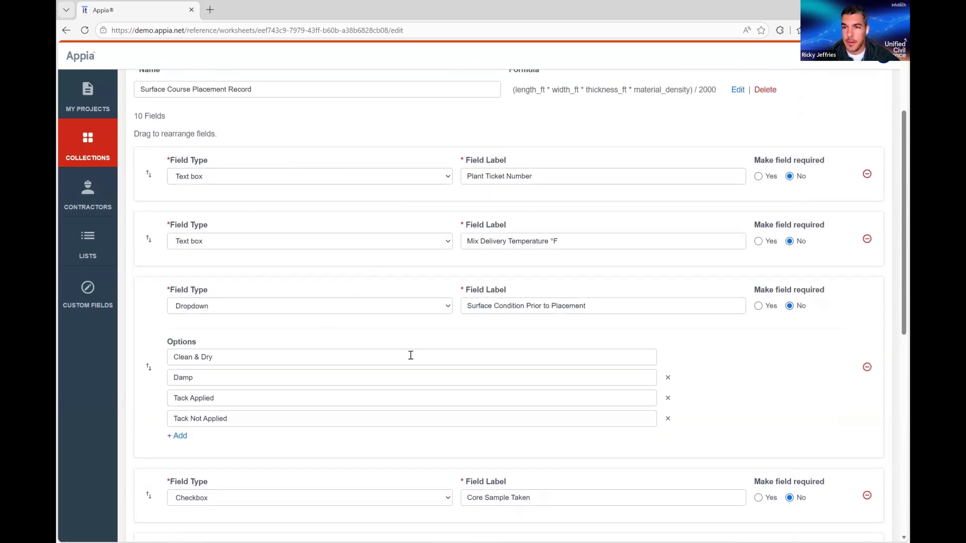
{"action": "scroll", "coordinate": [436, 341], "scroll_direction": "up", "scroll_amount": 2}
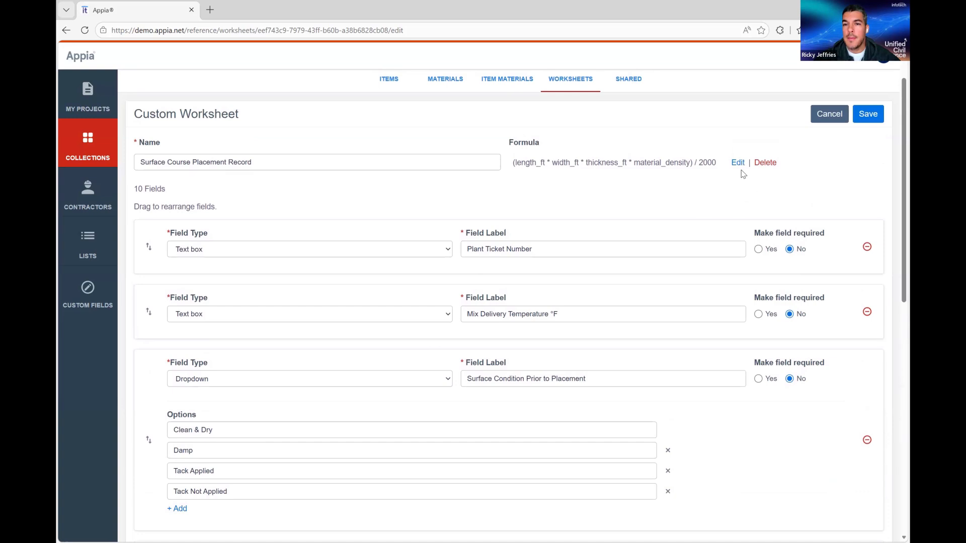
Inspect how the worksheet's formula is built and which fields it can use, and leave the formula and worksheet unedited.
{"action": "left_click", "coordinate": [737, 163]}
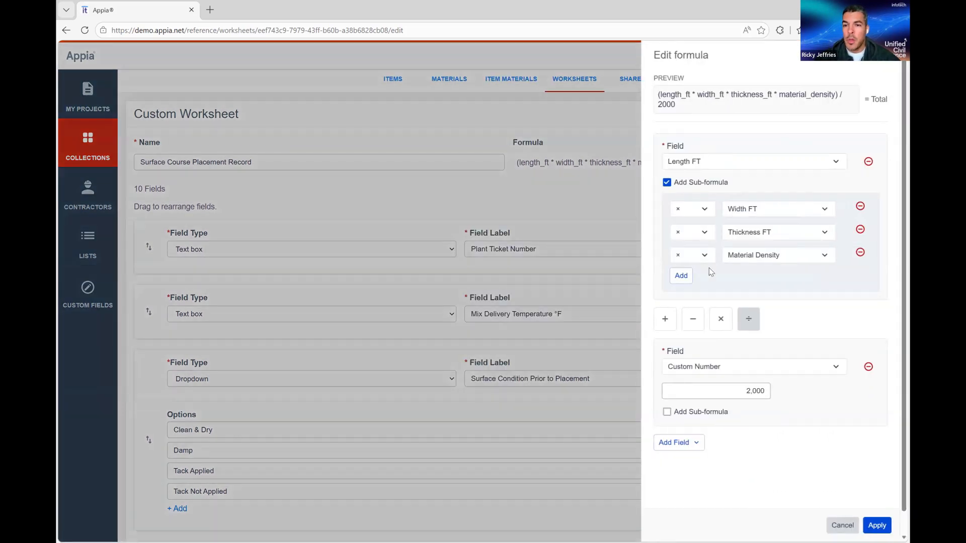
{"action": "left_click", "coordinate": [759, 166]}
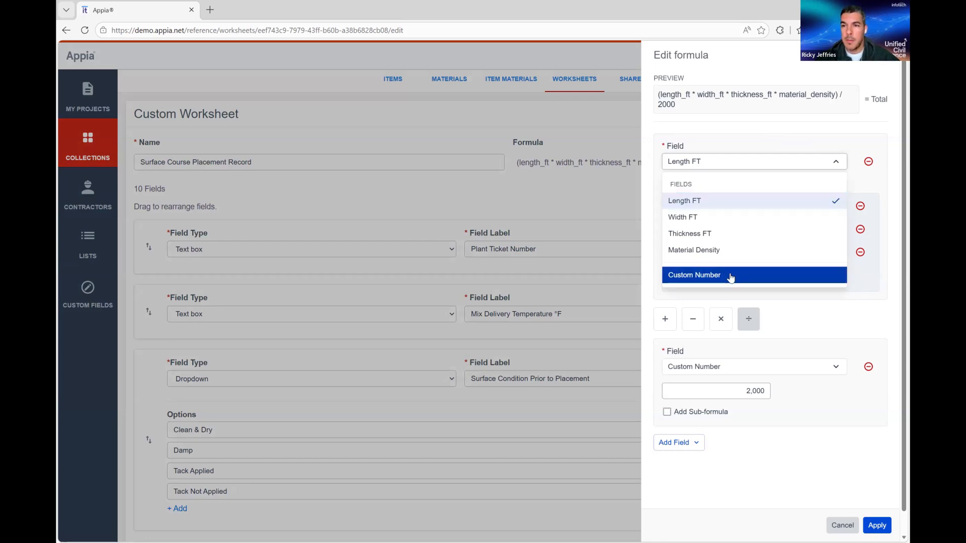
{"action": "left_click", "coordinate": [870, 135]}
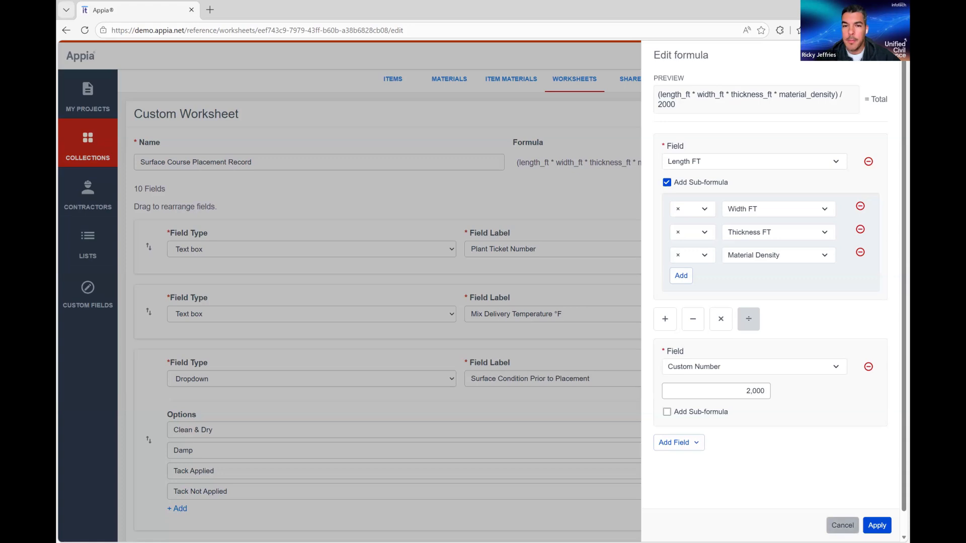
{"action": "left_click", "coordinate": [842, 525]}
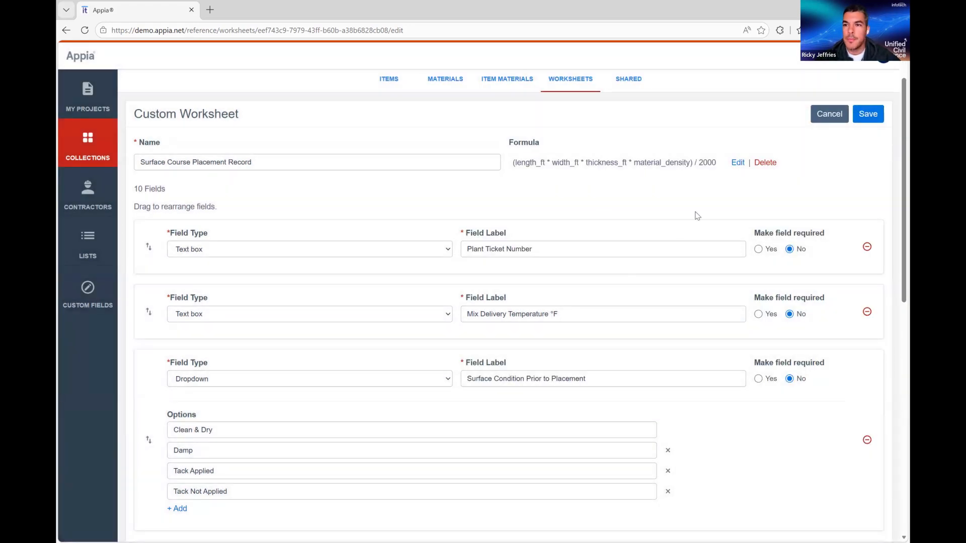
{"action": "left_click", "coordinate": [828, 114]}
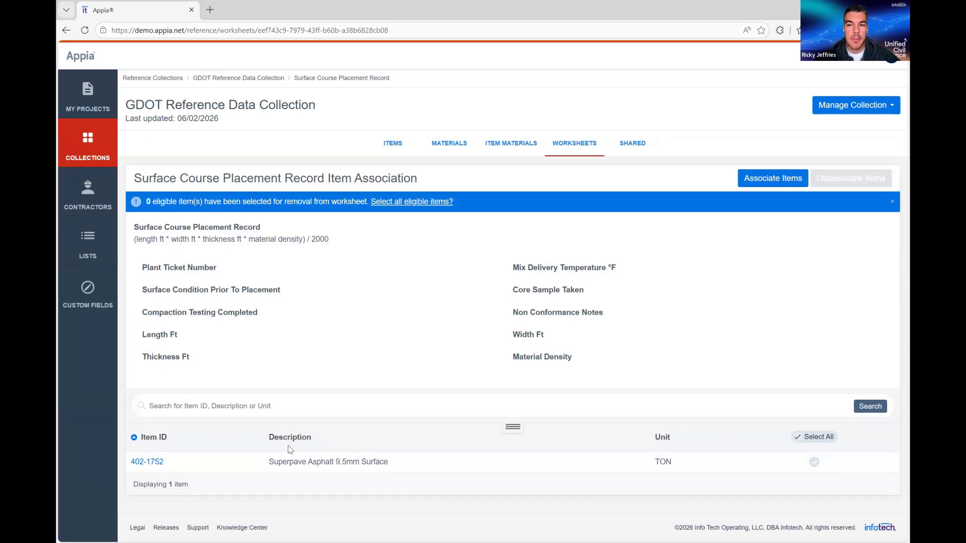
Look at the items that can be associated with the Surface Course Placement Record, and return to the collection's worksheets without adding any.
{"action": "left_click", "coordinate": [758, 185]}
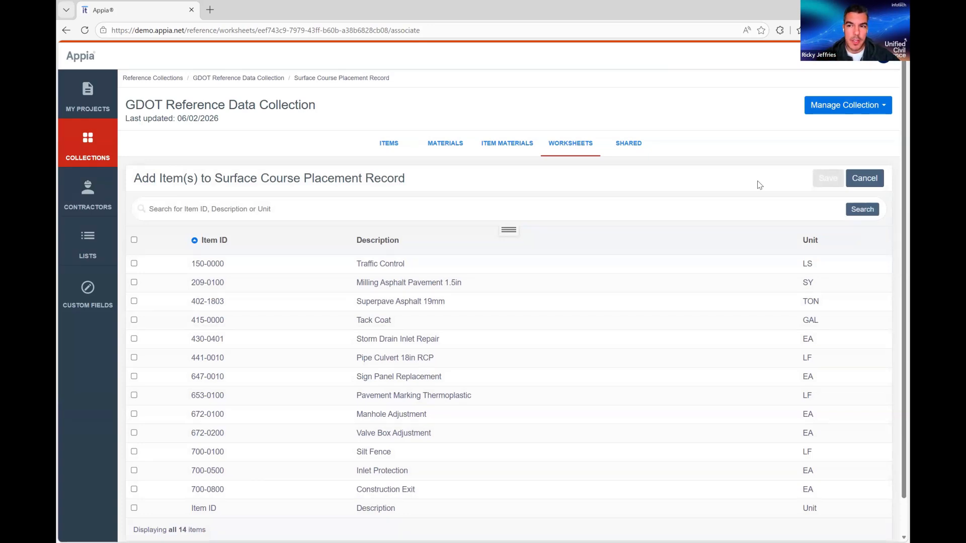
{"action": "left_click", "coordinate": [869, 179]}
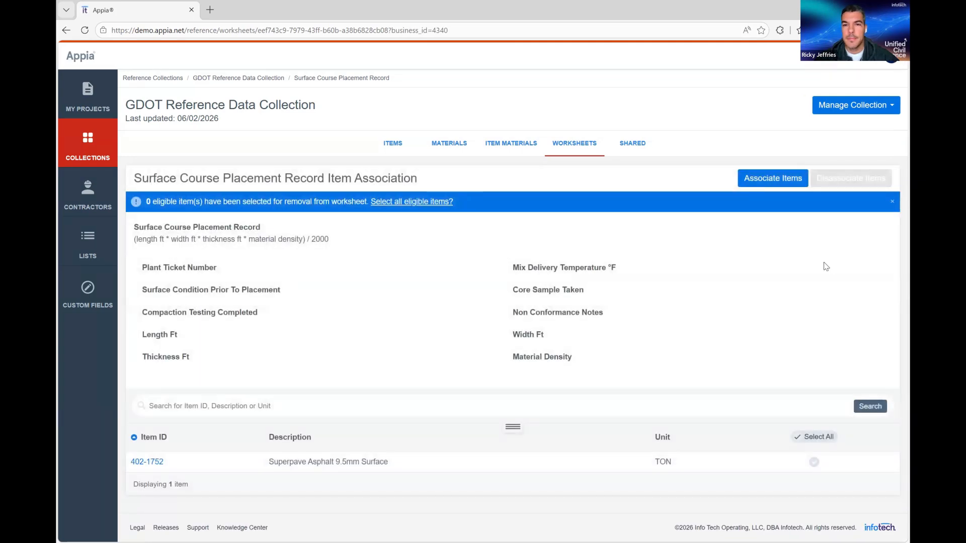
{"action": "left_click", "coordinate": [583, 148]}
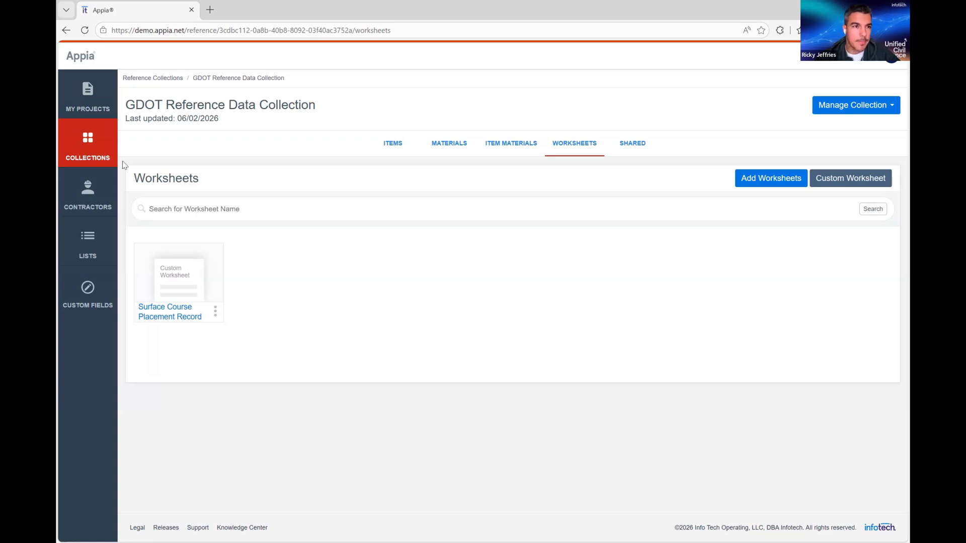
Switch from the reference collection to project GDOT-2024-0183 and open the project's worksheets.
{"action": "left_click", "coordinate": [89, 97]}
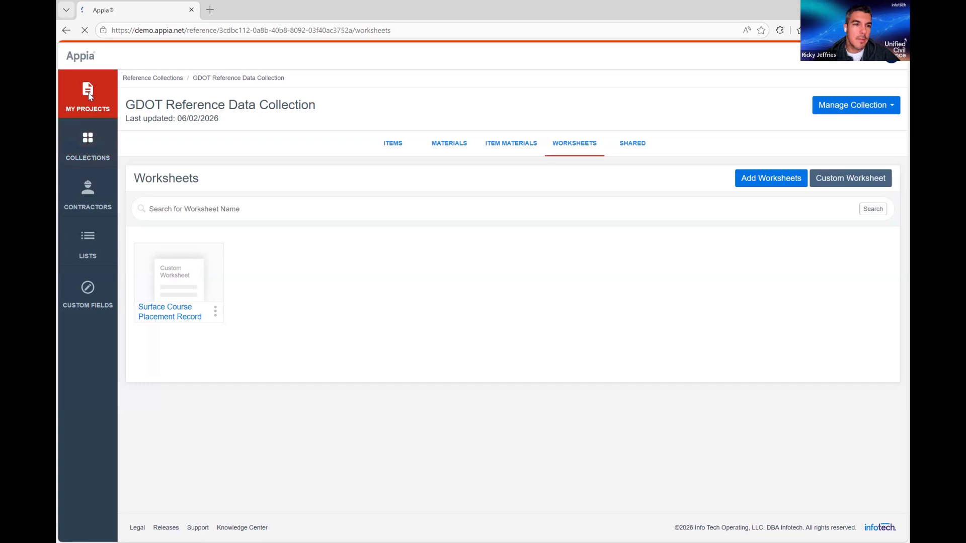
{"action": "left_click", "coordinate": [182, 211]}
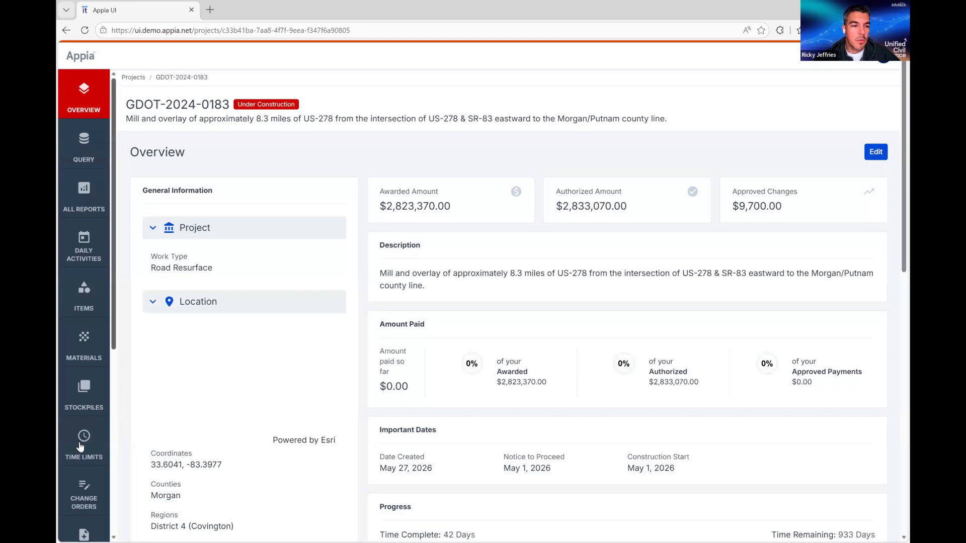
{"action": "scroll", "coordinate": [81, 448], "scroll_direction": "down", "scroll_amount": 6}
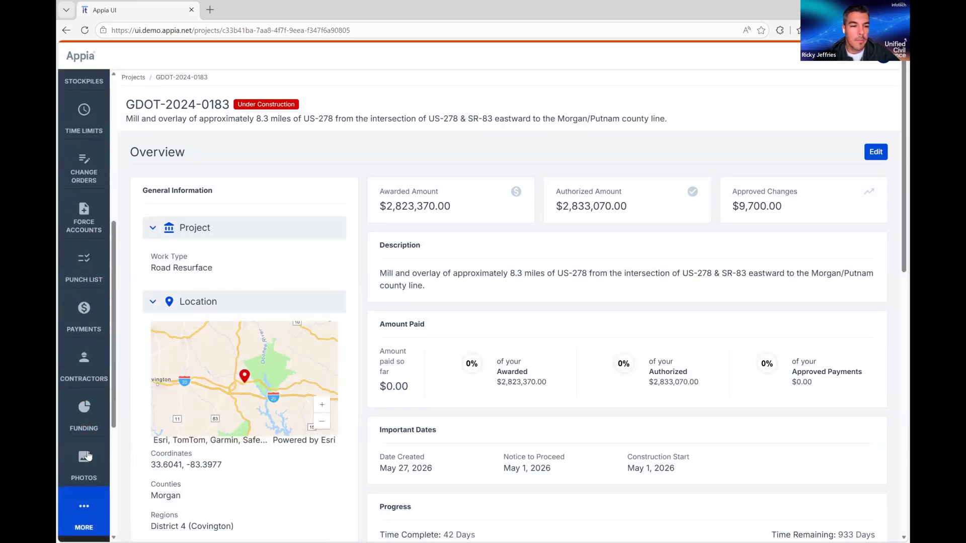
{"action": "scroll", "coordinate": [90, 460], "scroll_direction": "down", "scroll_amount": 5}
{"action": "left_click", "coordinate": [85, 466]}
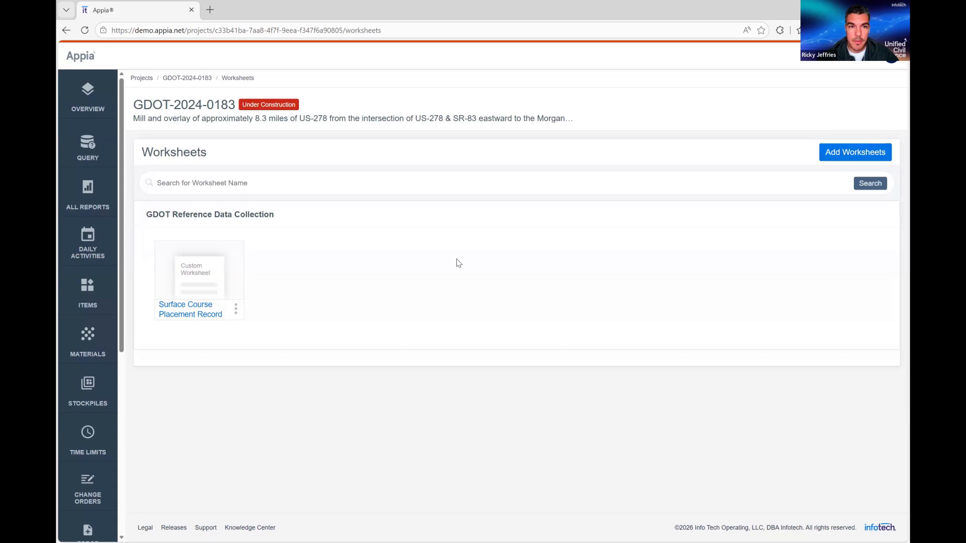
Look through the reference collection worksheets available to add to project GDOT-2024-0183, and leave without adding any.
{"action": "left_click", "coordinate": [844, 156]}
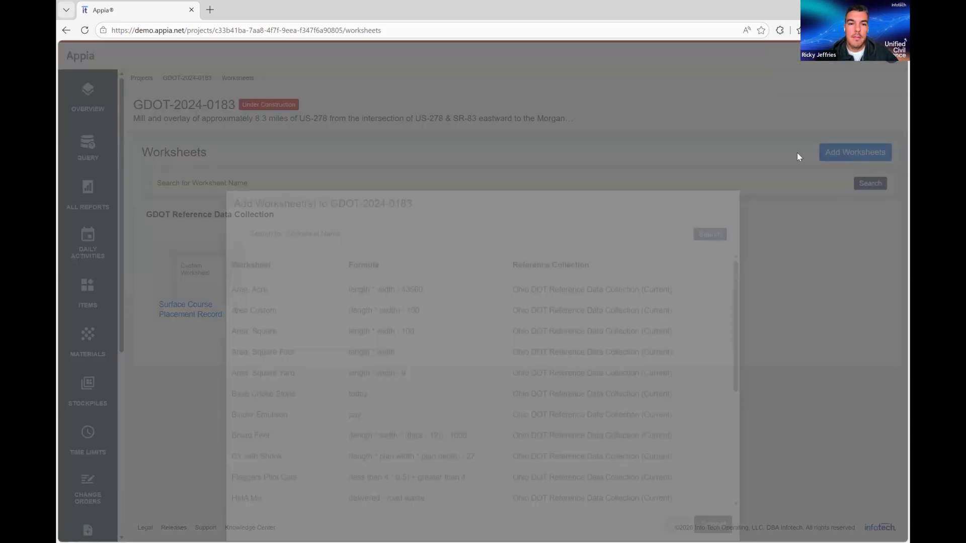
{"action": "scroll", "coordinate": [508, 332], "scroll_direction": "down", "scroll_amount": 3}
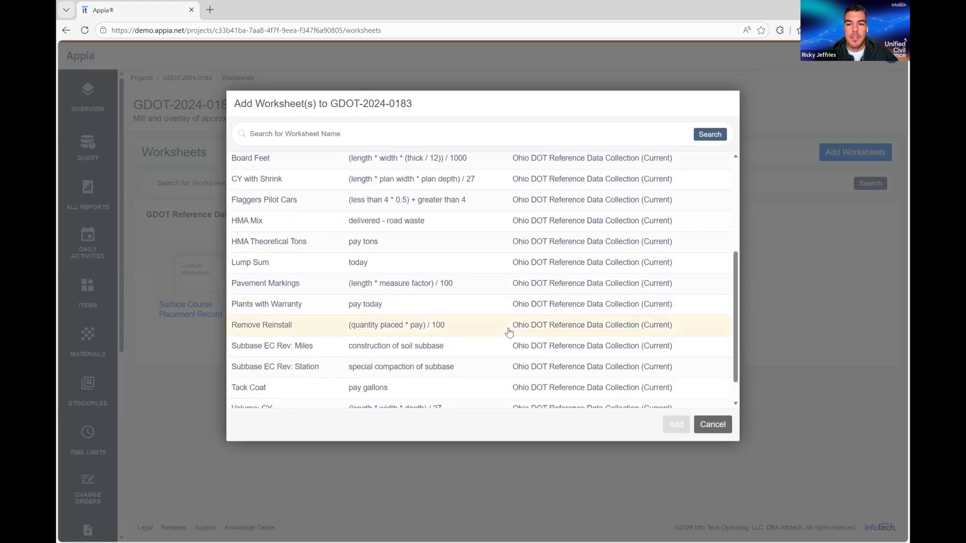
{"action": "scroll", "coordinate": [559, 333], "scroll_direction": "up", "scroll_amount": 2}
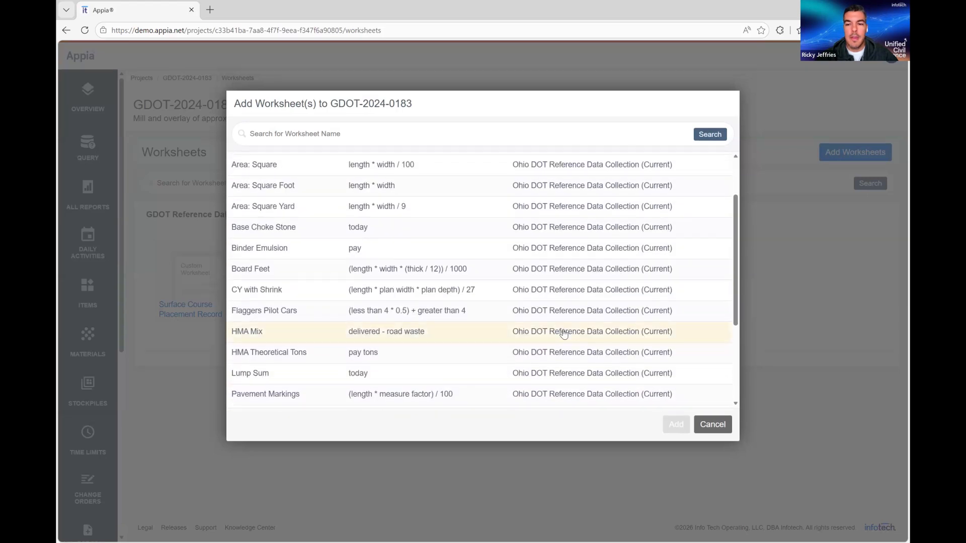
{"action": "left_click", "coordinate": [724, 424]}
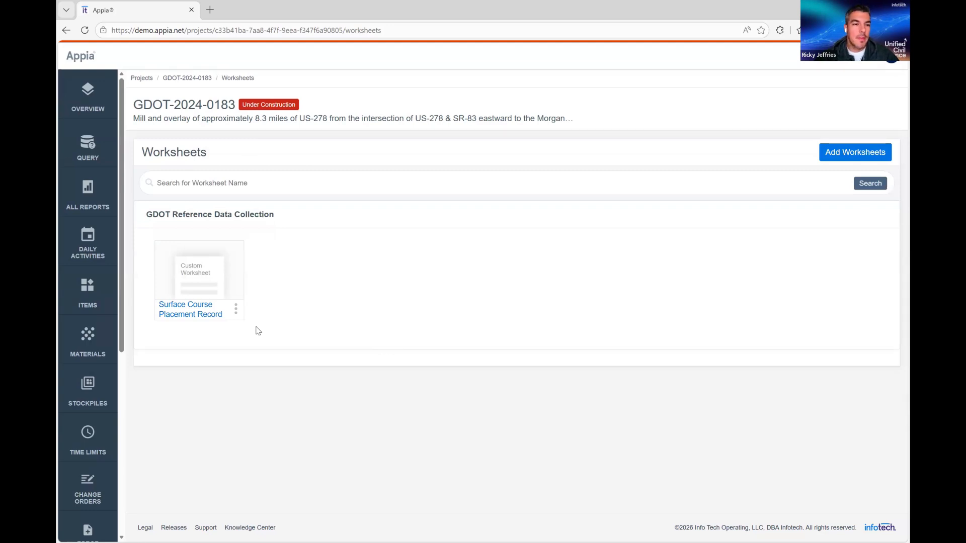
Open the draft daily report for 06/12/2026 from the project's daily activities and start editing its item postings.
{"action": "left_click", "coordinate": [87, 241]}
{"action": "left_click", "coordinate": [86, 241]}
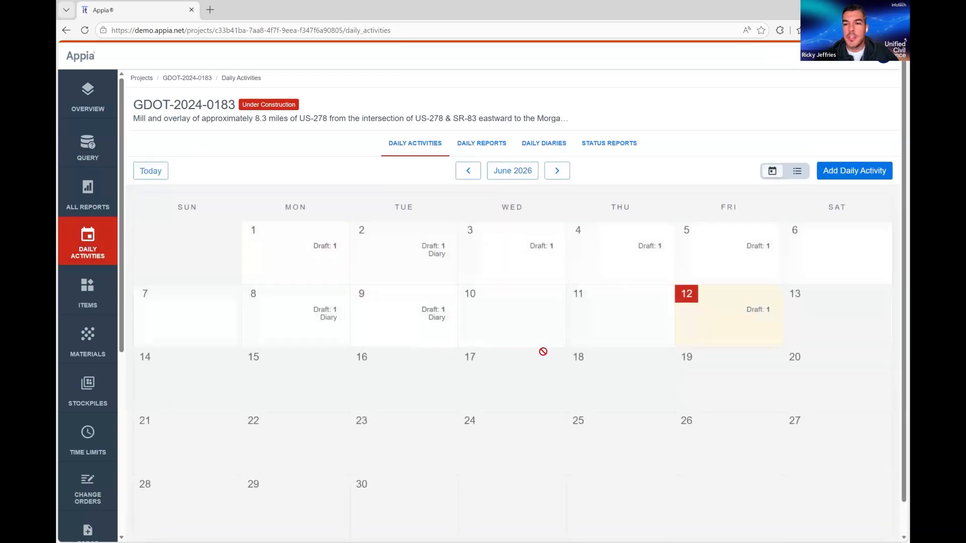
{"action": "left_click", "coordinate": [718, 322]}
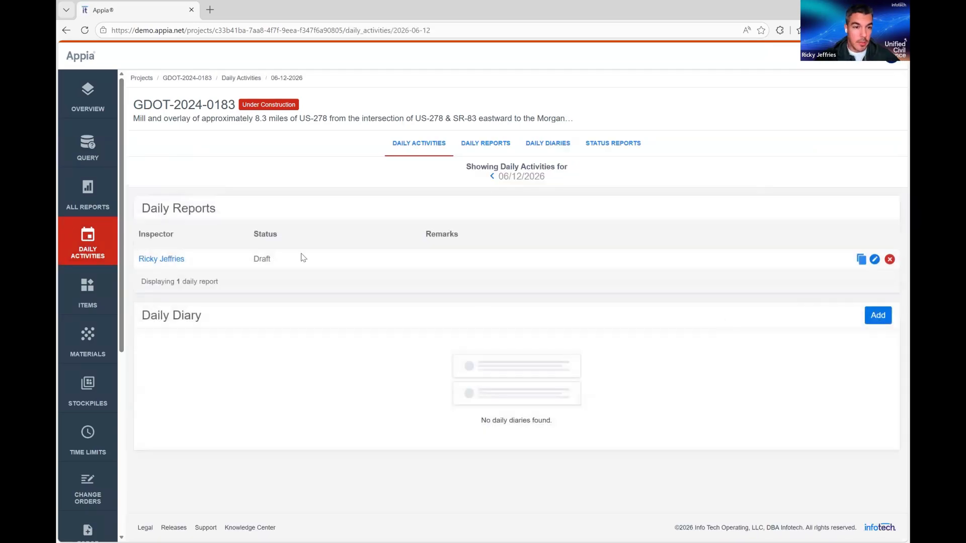
{"action": "left_click", "coordinate": [169, 261]}
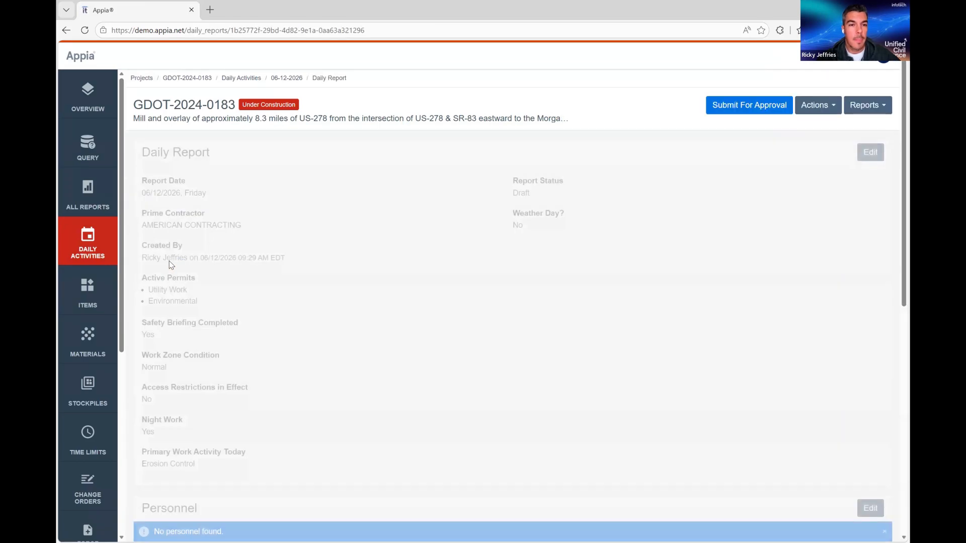
{"action": "scroll", "coordinate": [803, 384], "scroll_direction": "down", "scroll_amount": 1}
{"action": "scroll", "coordinate": [803, 385], "scroll_direction": "down", "scroll_amount": 5}
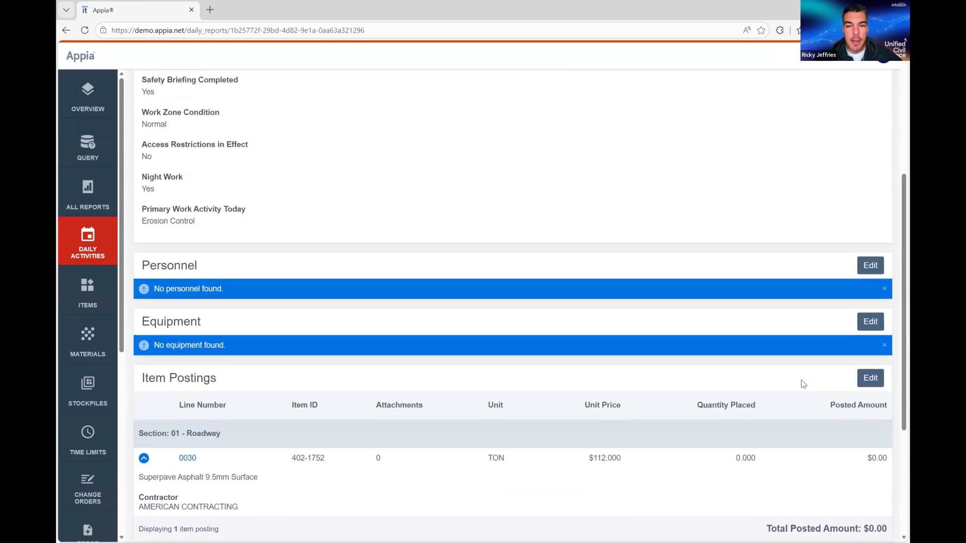
{"action": "left_click", "coordinate": [870, 378]}
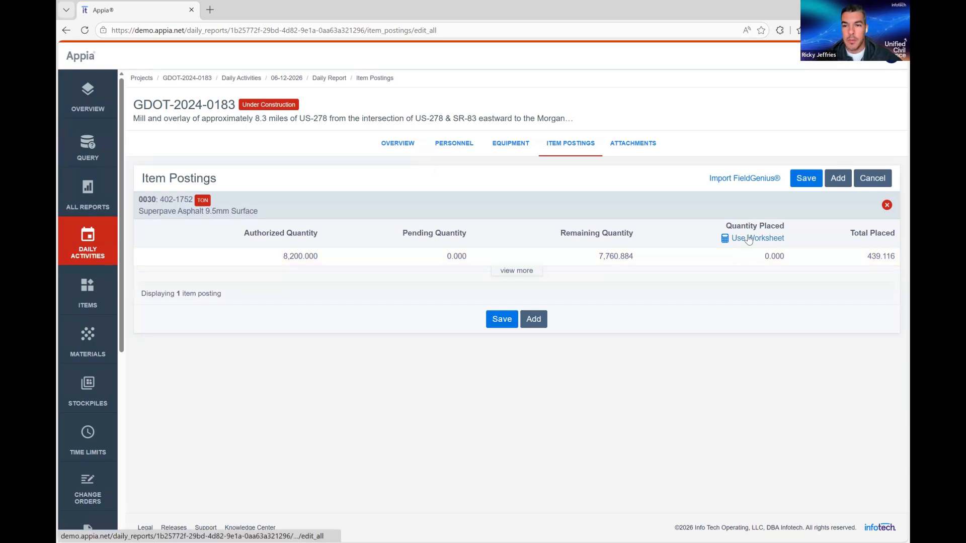
Open the Superpave Asphalt 9.5mm Surface worksheet and fill it from the last-used saved entry: 318 °F, length 400, width 24, thickness 0.125, density 148.
{"action": "left_click", "coordinate": [748, 238]}
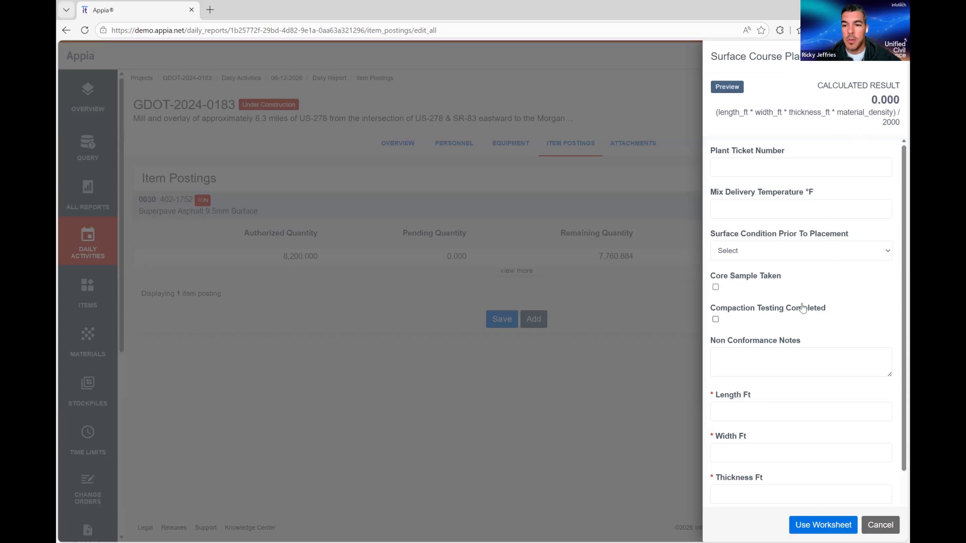
{"action": "scroll", "coordinate": [803, 308], "scroll_direction": "down", "scroll_amount": 1}
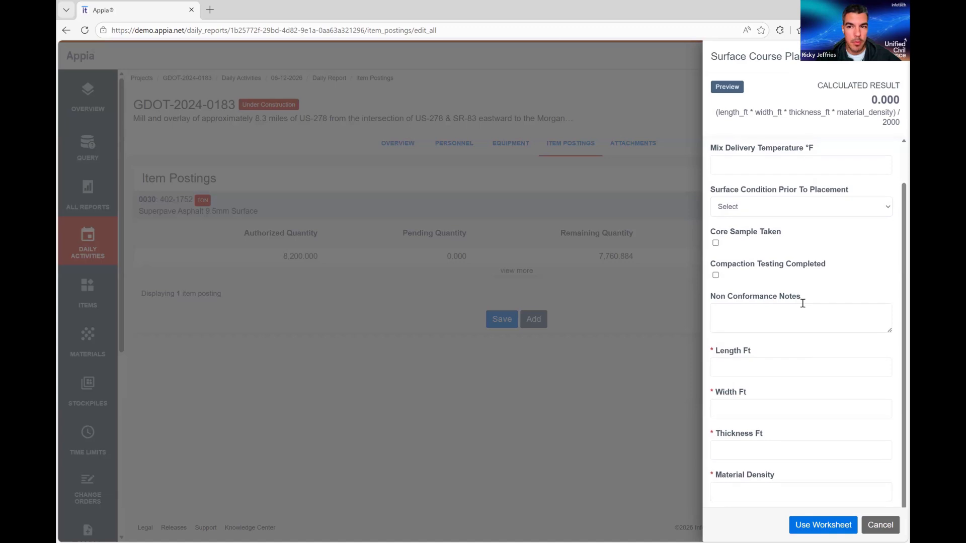
{"action": "scroll", "coordinate": [804, 308], "scroll_direction": "up", "scroll_amount": 1}
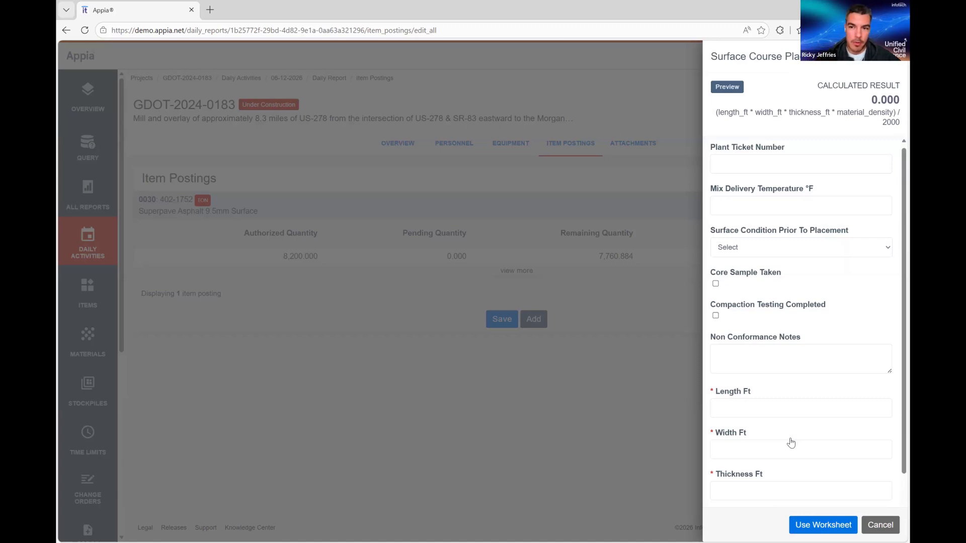
{"action": "scroll", "coordinate": [781, 349], "scroll_direction": "up", "scroll_amount": 1}
{"action": "left_click", "coordinate": [795, 171]}
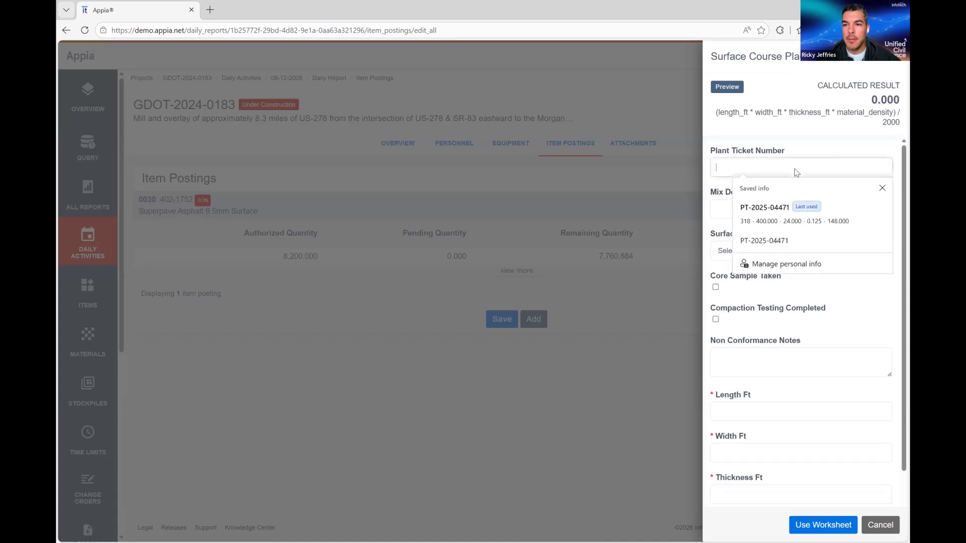
{"action": "left_click", "coordinate": [797, 210]}
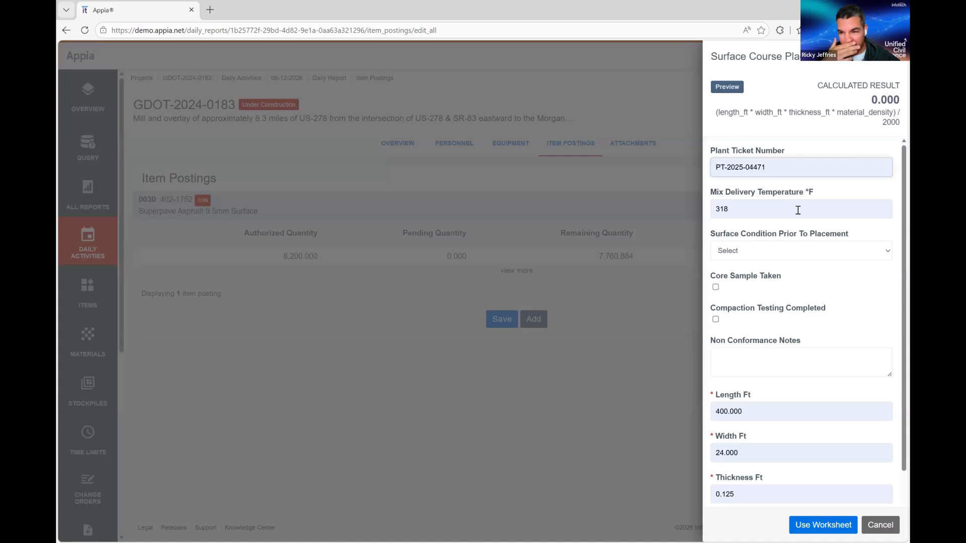
Set the surface condition prior to placement to Tack Applied, mark the core sample as taken, and enter "None" as the non-conformance notes.
{"action": "left_click", "coordinate": [781, 254]}
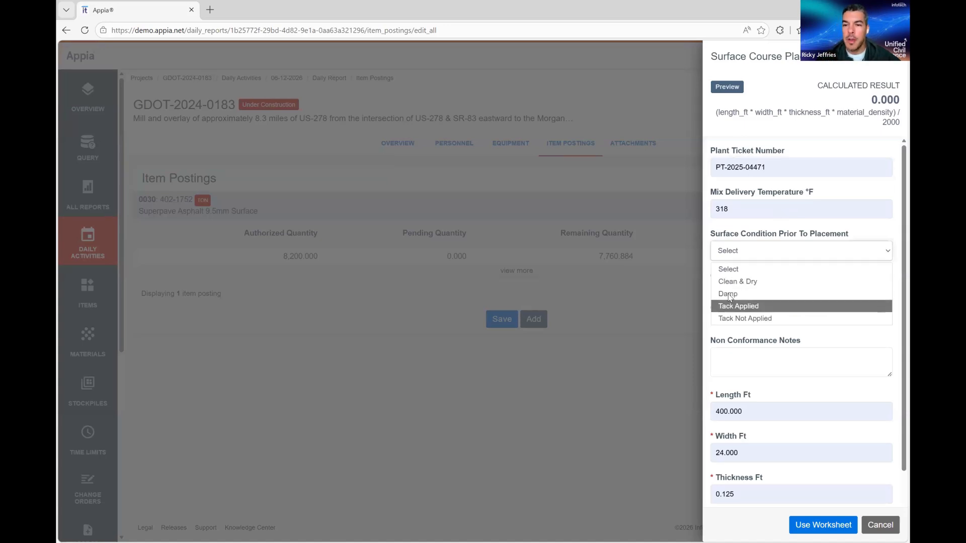
{"action": "left_click", "coordinate": [730, 305]}
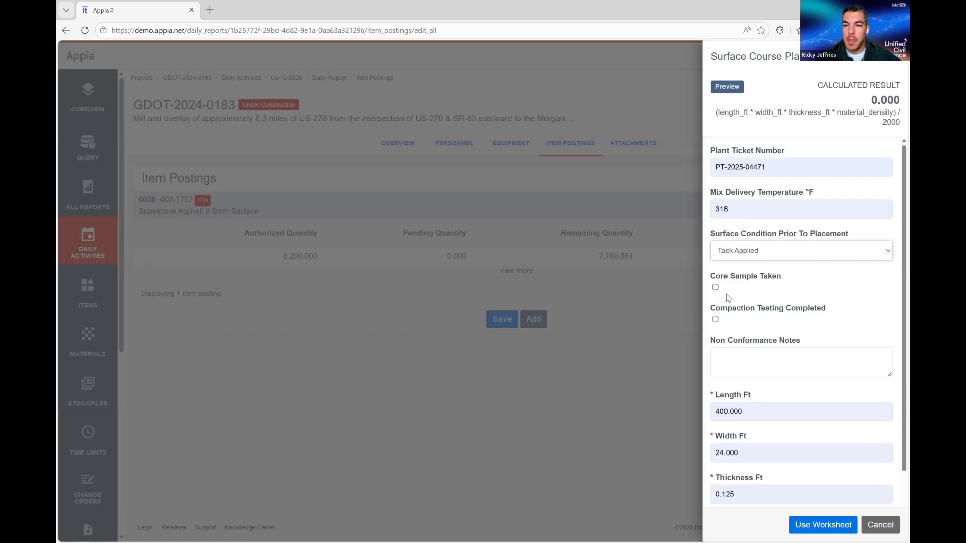
{"action": "left_click", "coordinate": [716, 288]}
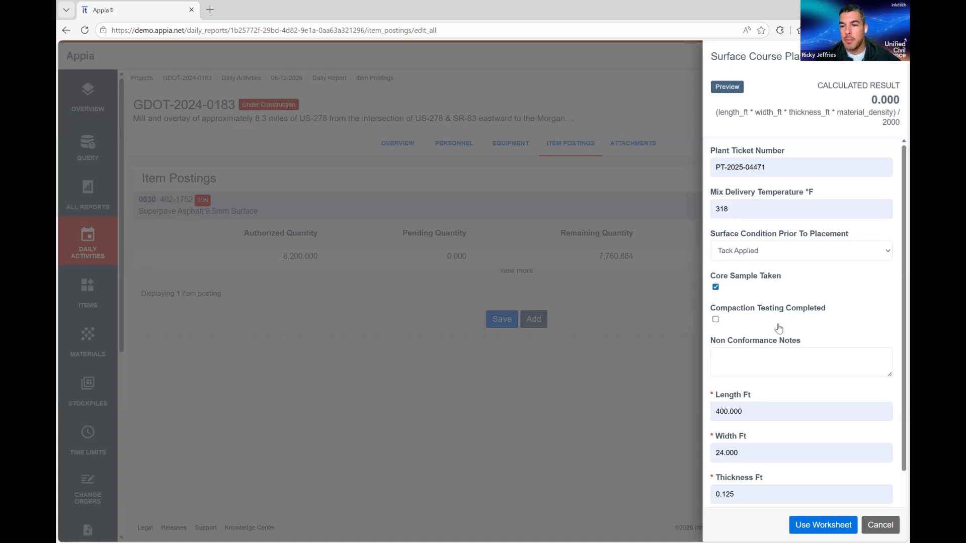
{"action": "left_click", "coordinate": [755, 363]}
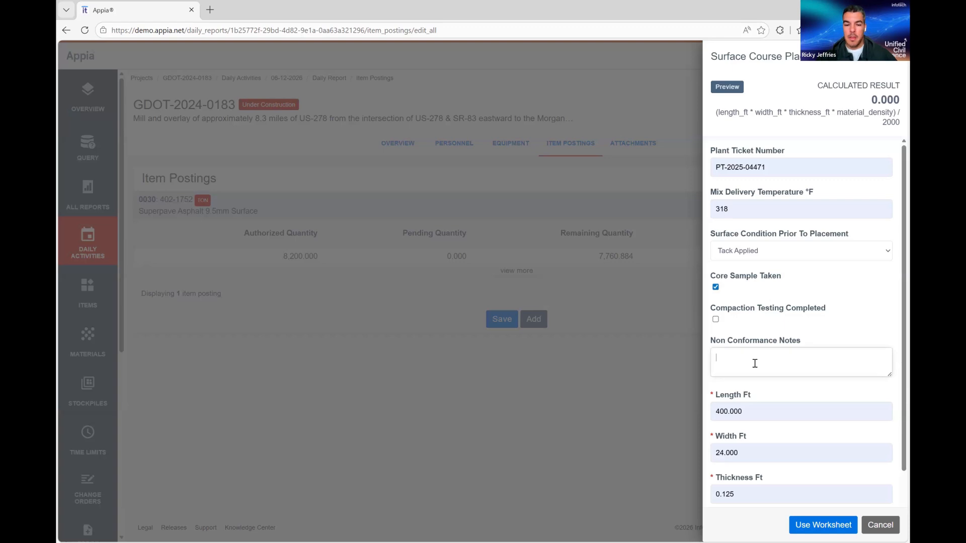
{"action": "type", "text": "None"}
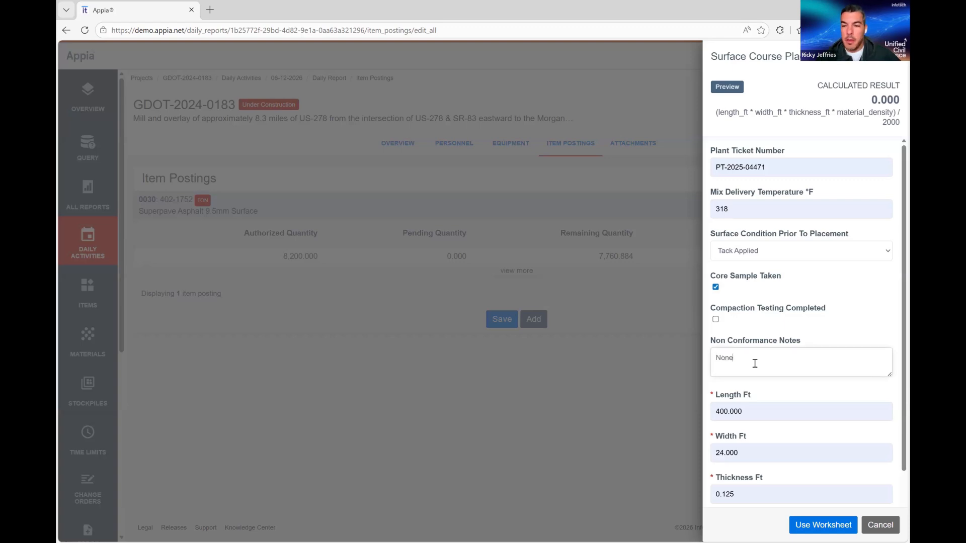
Preview the worksheet's calculated result, apply it as the quantity placed, and save the item posting.
{"action": "scroll", "coordinate": [755, 363], "scroll_direction": "down", "scroll_amount": 1}
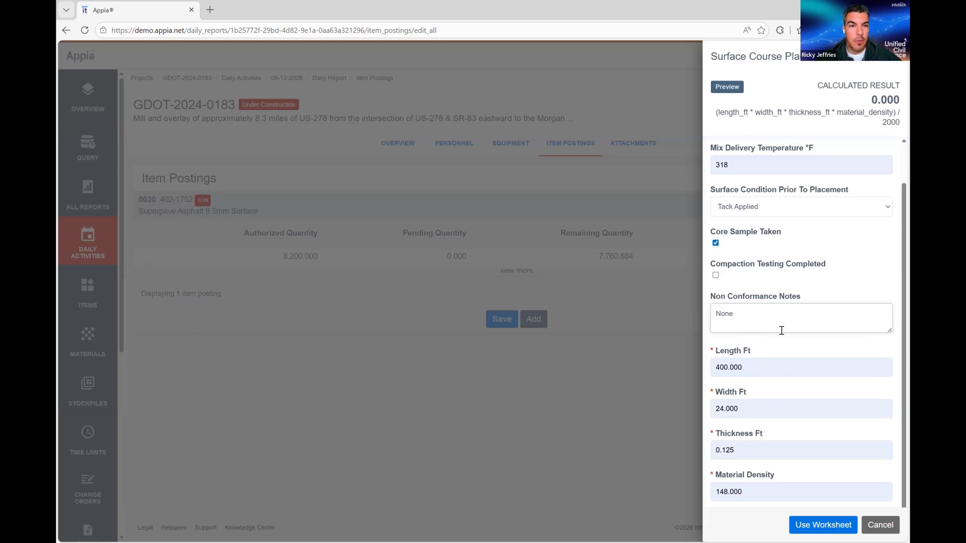
{"action": "left_click", "coordinate": [726, 88]}
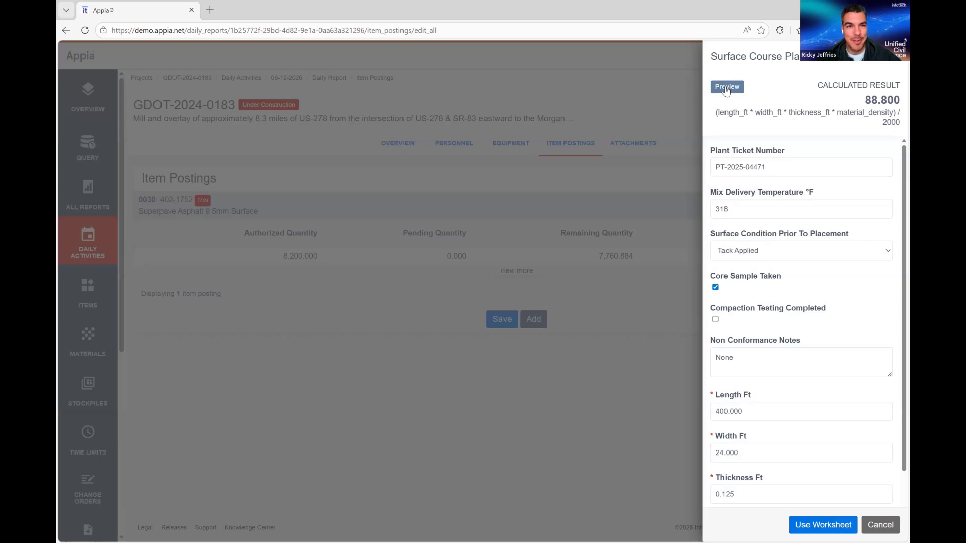
{"action": "left_click", "coordinate": [811, 524]}
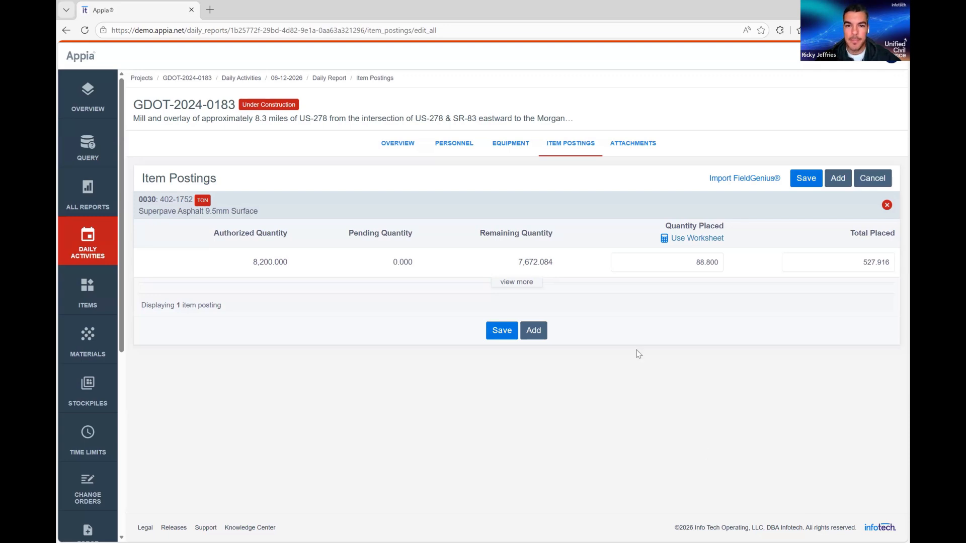
{"action": "left_click", "coordinate": [812, 178]}
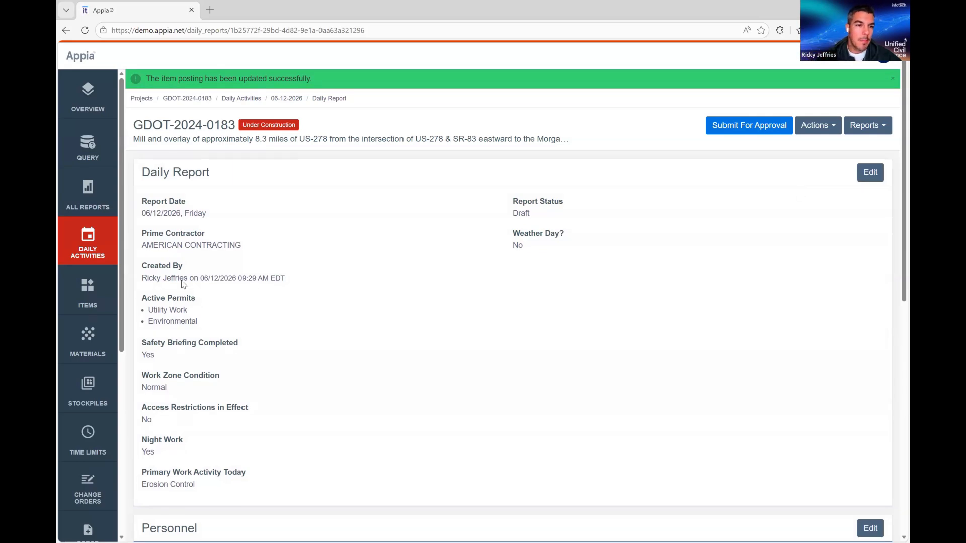
Open the history of item 0030 in the project's items and look through its postings, associated materials and worksheets.
{"action": "left_click", "coordinate": [81, 295]}
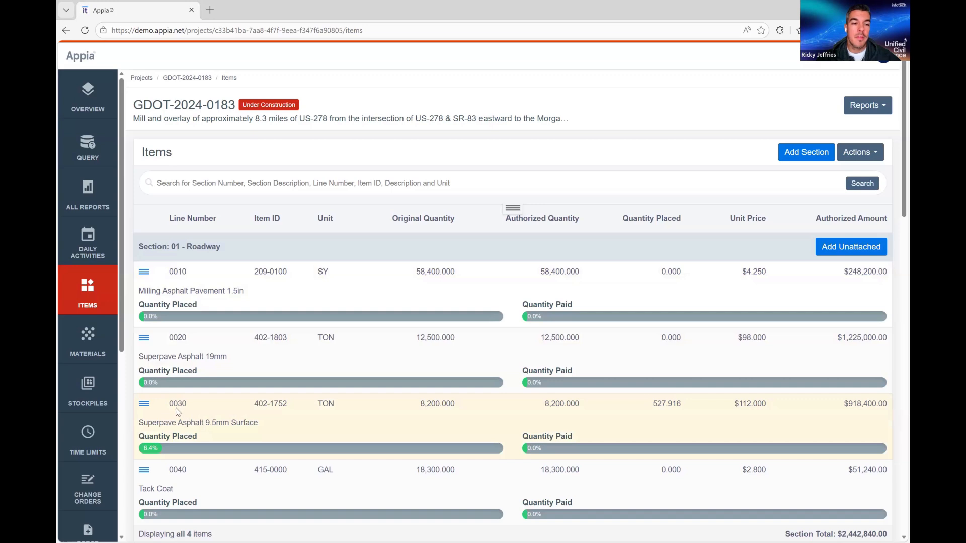
{"action": "left_click", "coordinate": [143, 407]}
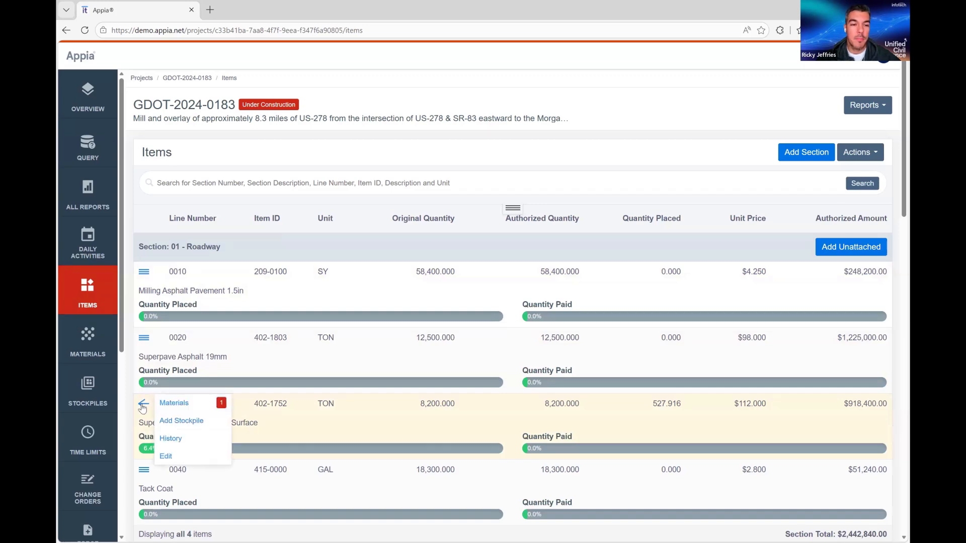
{"action": "left_click", "coordinate": [171, 438]}
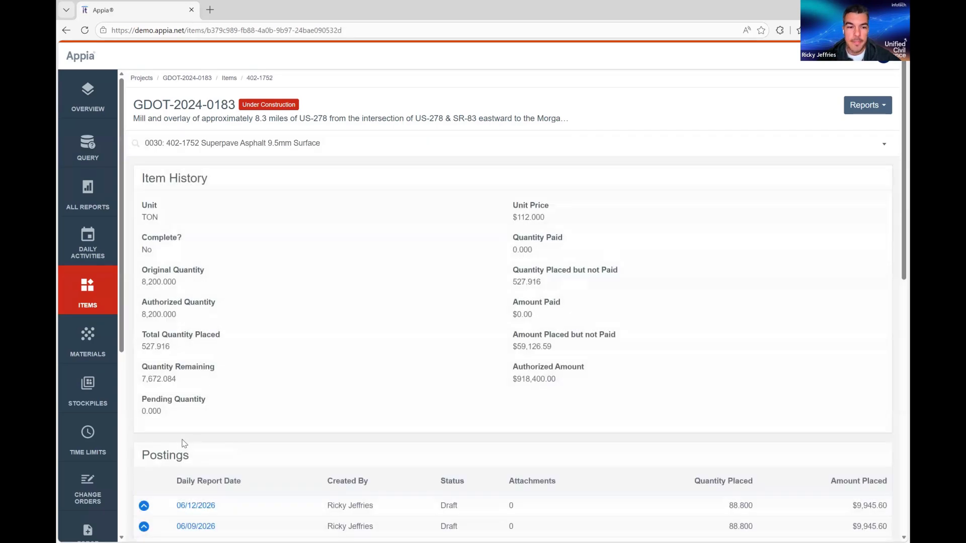
{"action": "scroll", "coordinate": [299, 430], "scroll_direction": "down", "scroll_amount": 4}
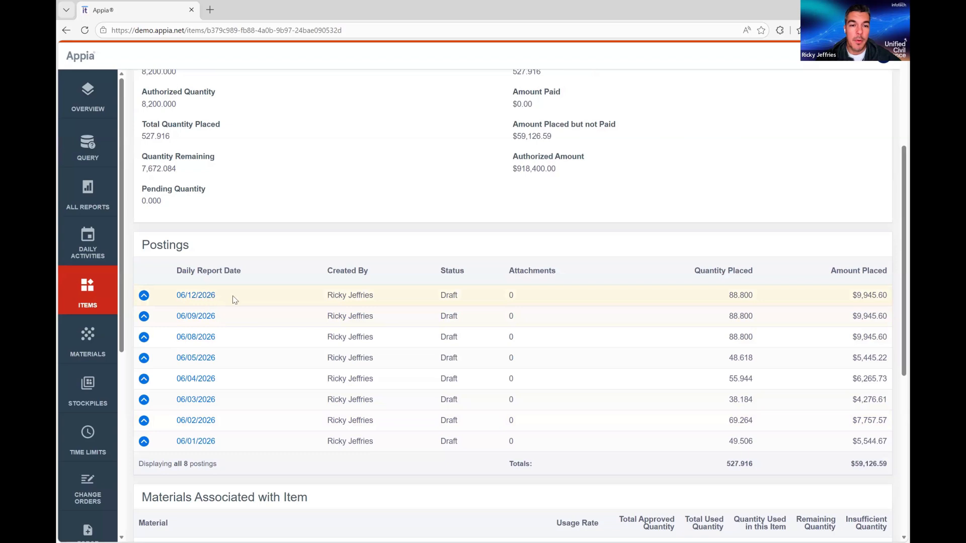
{"action": "scroll", "coordinate": [340, 357], "scroll_direction": "down", "scroll_amount": 1}
{"action": "scroll", "coordinate": [339, 356], "scroll_direction": "down", "scroll_amount": 4}
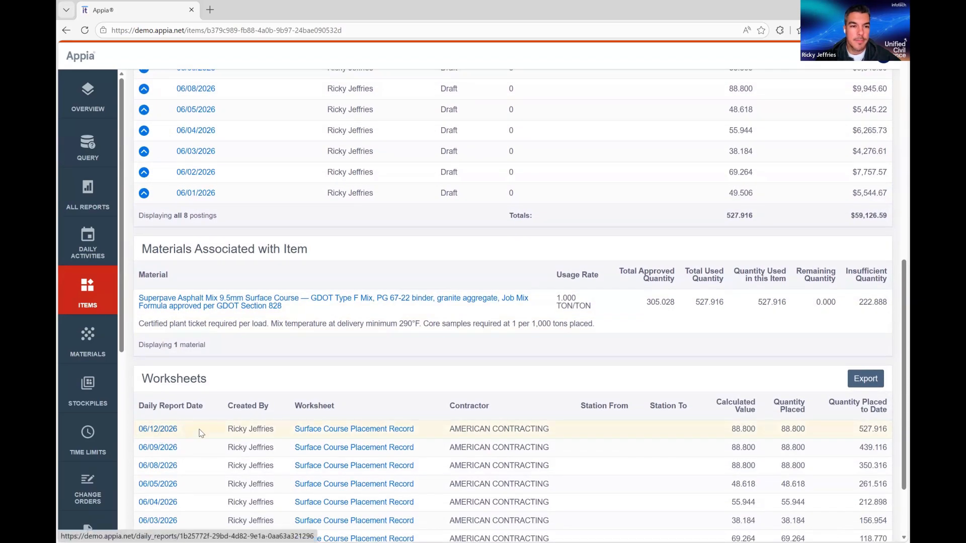
{"action": "scroll", "coordinate": [231, 429], "scroll_direction": "down", "scroll_amount": 1}
{"action": "scroll", "coordinate": [231, 429], "scroll_direction": "down", "scroll_amount": 1}
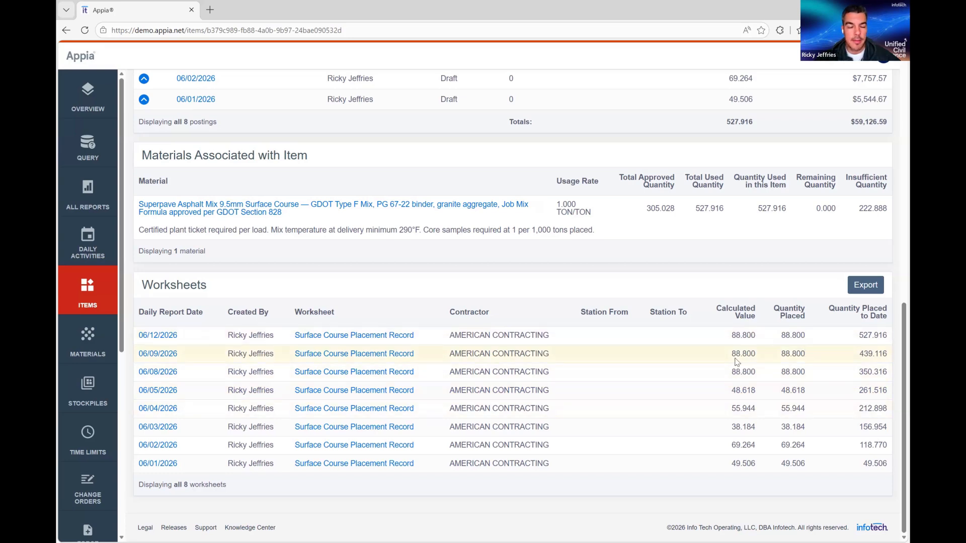
Examine the Surface Course Placement Record worksheets from 06/12/2026 and 06/03/2026, closing each one after viewing.
{"action": "left_click", "coordinate": [325, 340]}
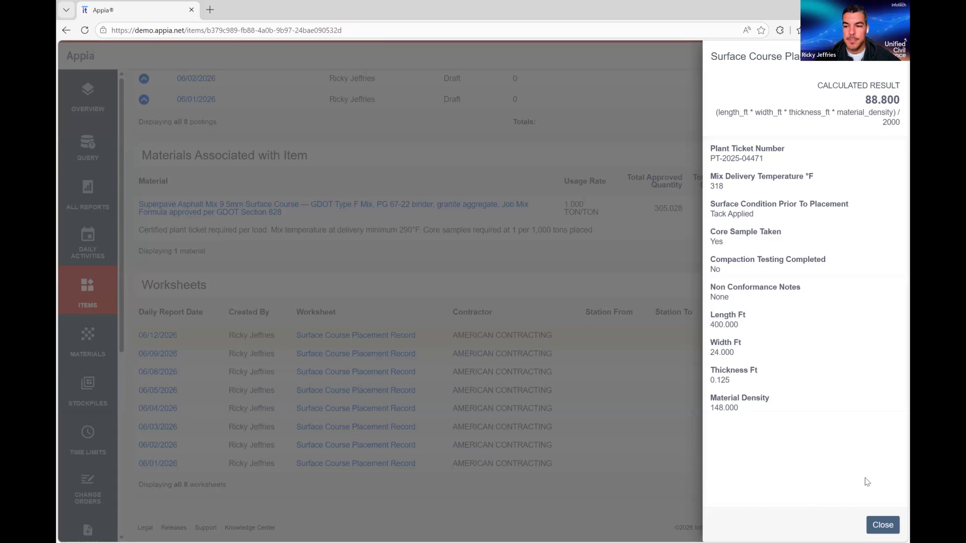
{"action": "left_click", "coordinate": [882, 525]}
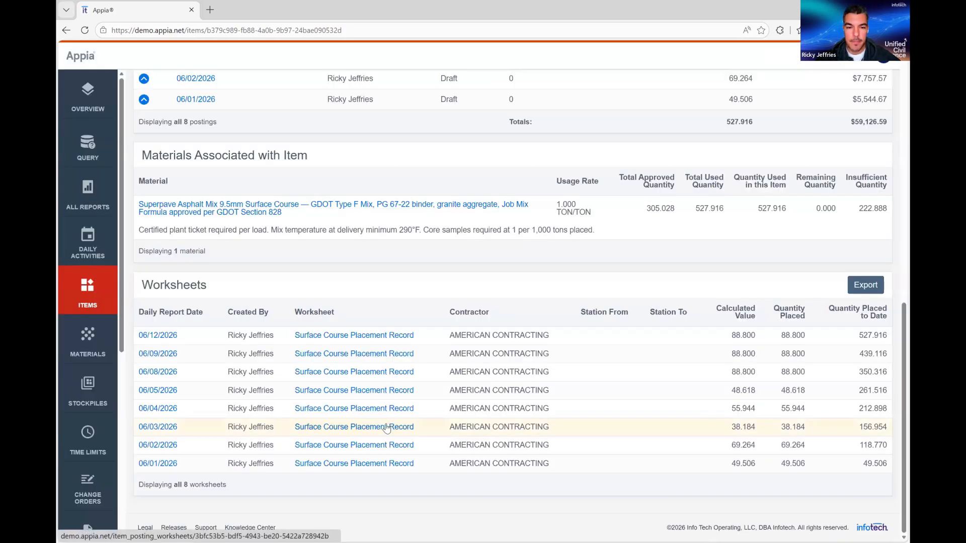
{"action": "left_click", "coordinate": [387, 427]}
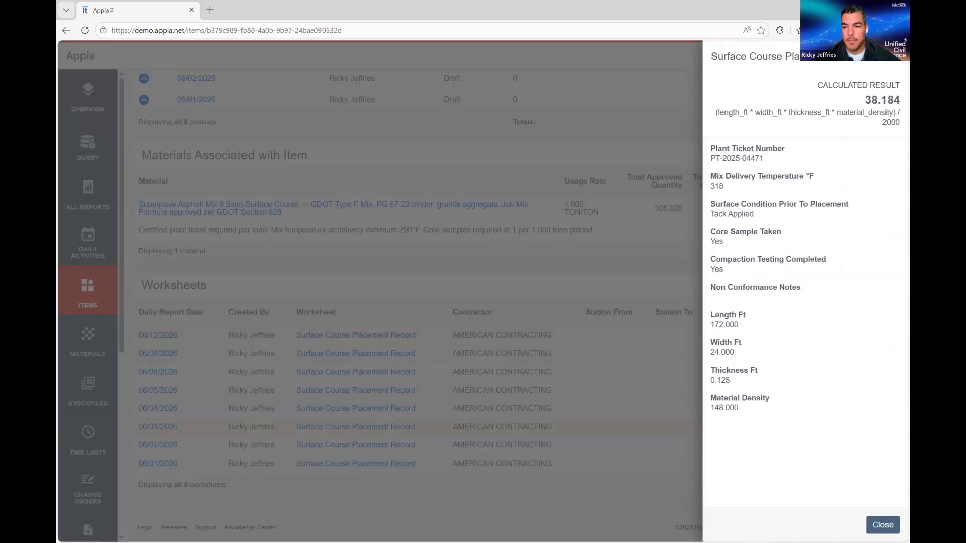
{"action": "left_click", "coordinate": [882, 525]}
Export the item's worksheets as a CSV file and dismiss the downloads list.
{"action": "scroll", "coordinate": [761, 364], "scroll_direction": "up", "scroll_amount": 1}
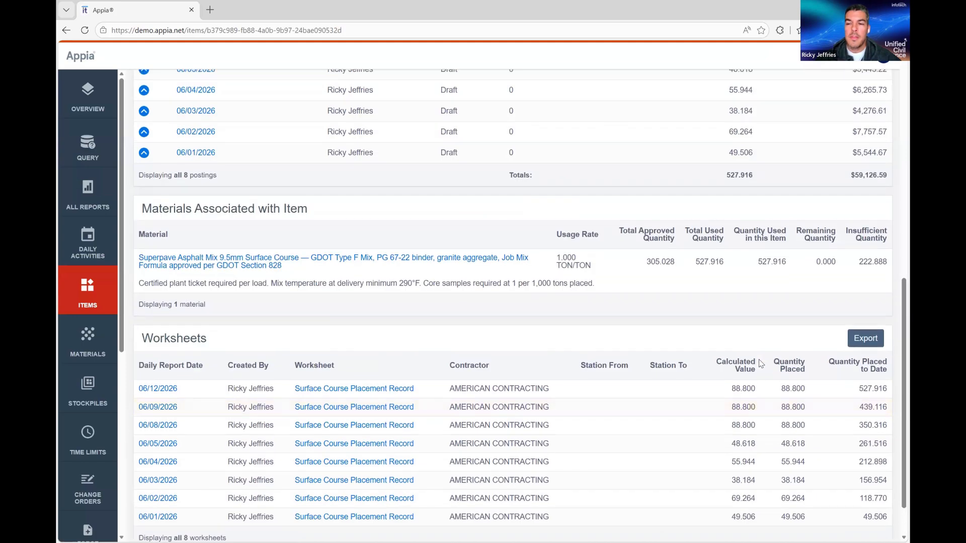
{"action": "left_click", "coordinate": [864, 340]}
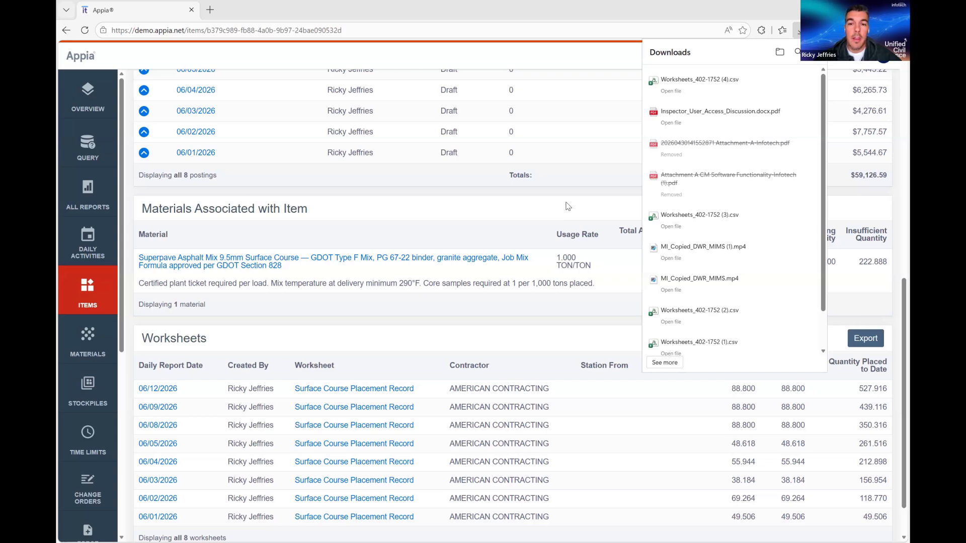
{"action": "left_click", "coordinate": [636, 220]}
Look at the reports available for item 0030, including Worksheet History, without generating one.
{"action": "scroll", "coordinate": [638, 224], "scroll_direction": "up", "scroll_amount": 3}
{"action": "scroll", "coordinate": [638, 225], "scroll_direction": "up", "scroll_amount": 5}
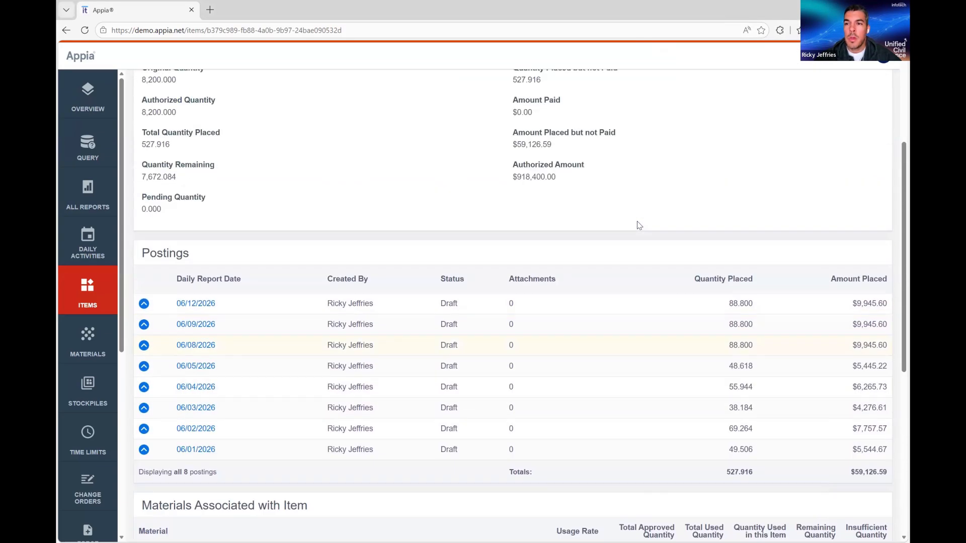
{"action": "left_click", "coordinate": [872, 106]}
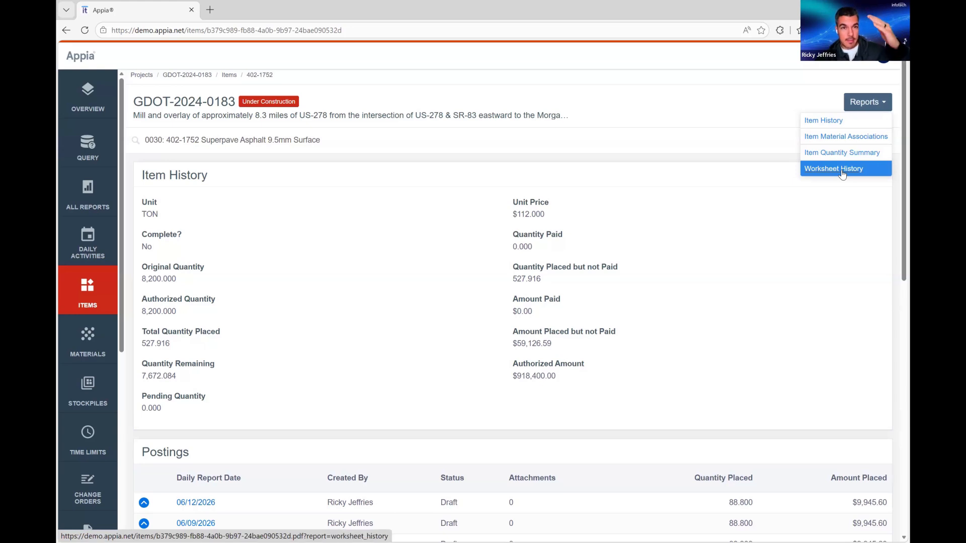
{"action": "left_click", "coordinate": [766, 249]}
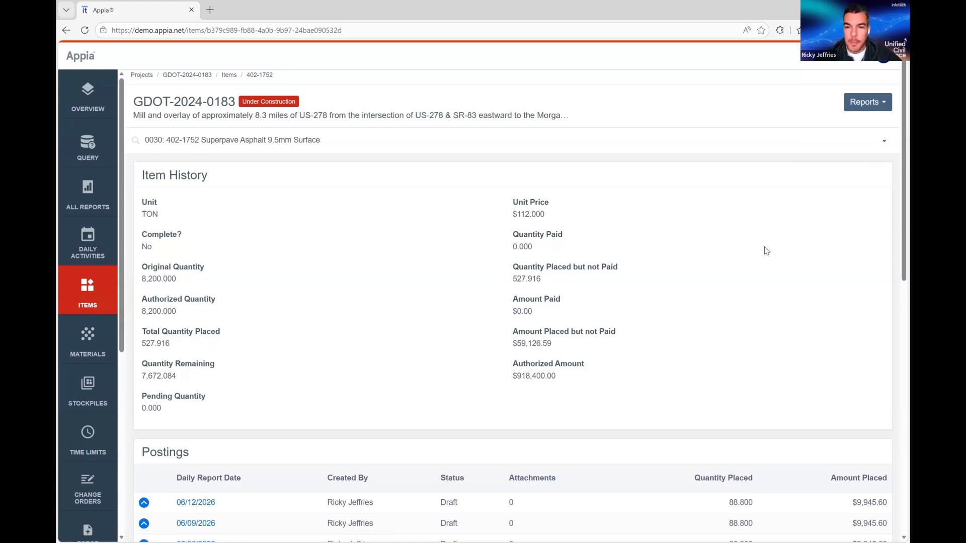
Review the item's history summary and postings once more, and return to the projects list.
{"action": "scroll", "coordinate": [766, 250], "scroll_direction": "down", "scroll_amount": 3}
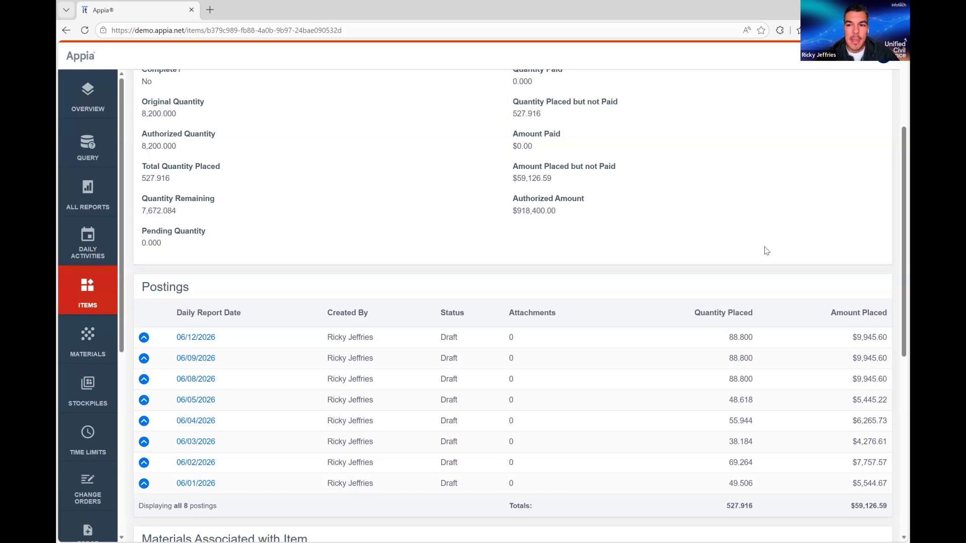
{"action": "scroll", "coordinate": [766, 251], "scroll_direction": "up", "scroll_amount": 4}
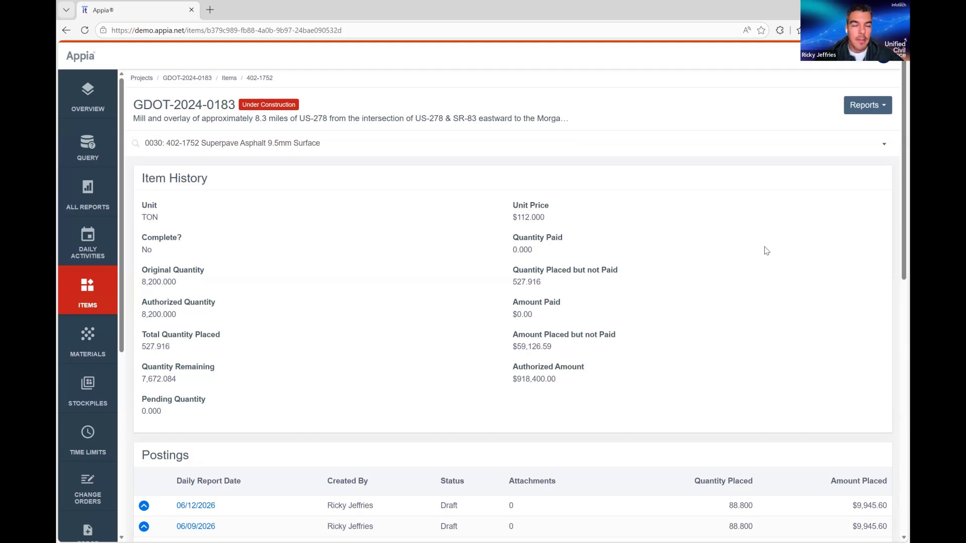
{"action": "left_click", "coordinate": [135, 79]}
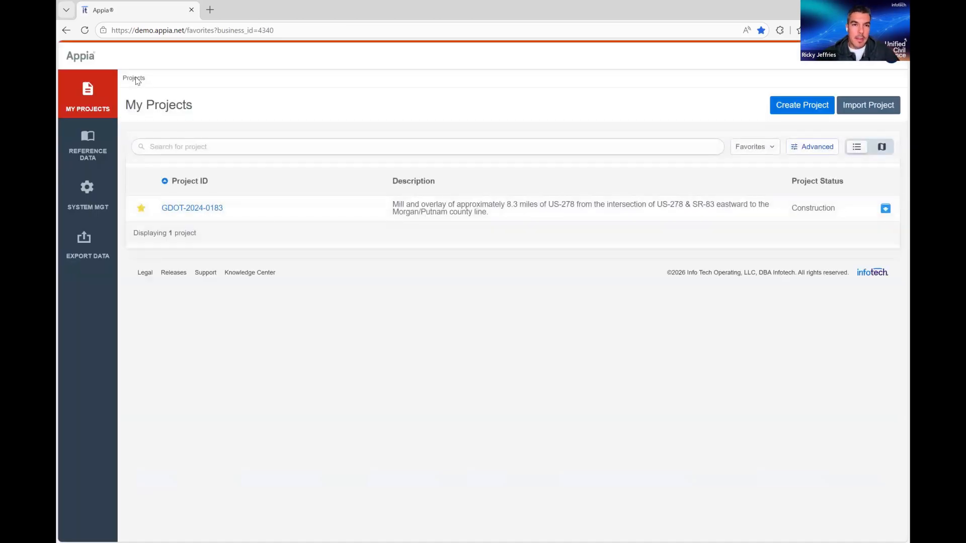